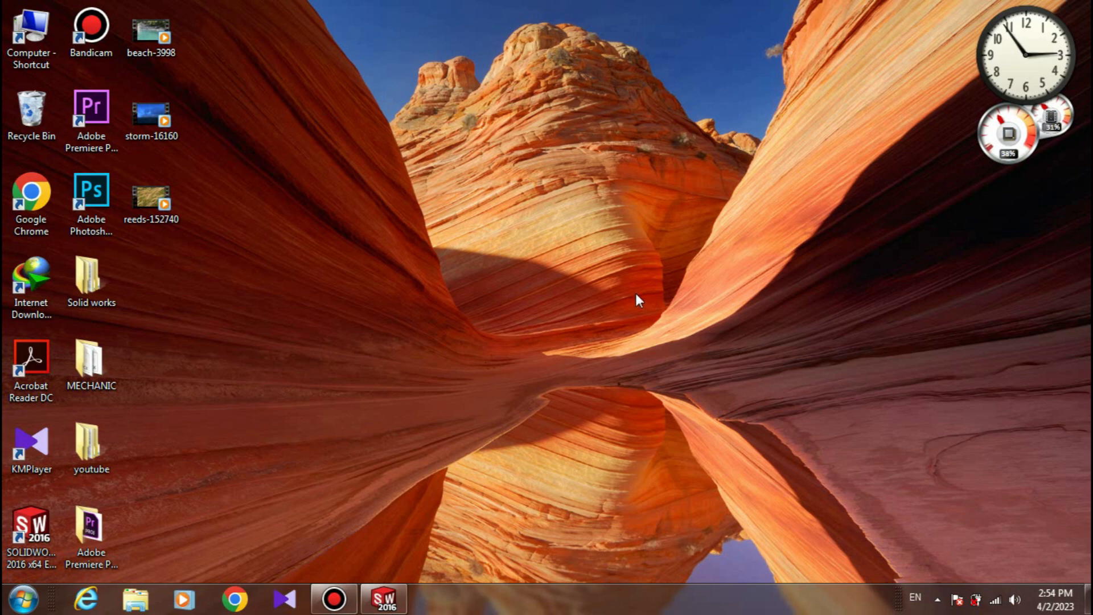
- Switch to SOLIDWORKS and create a new part document
left_click(383, 598)
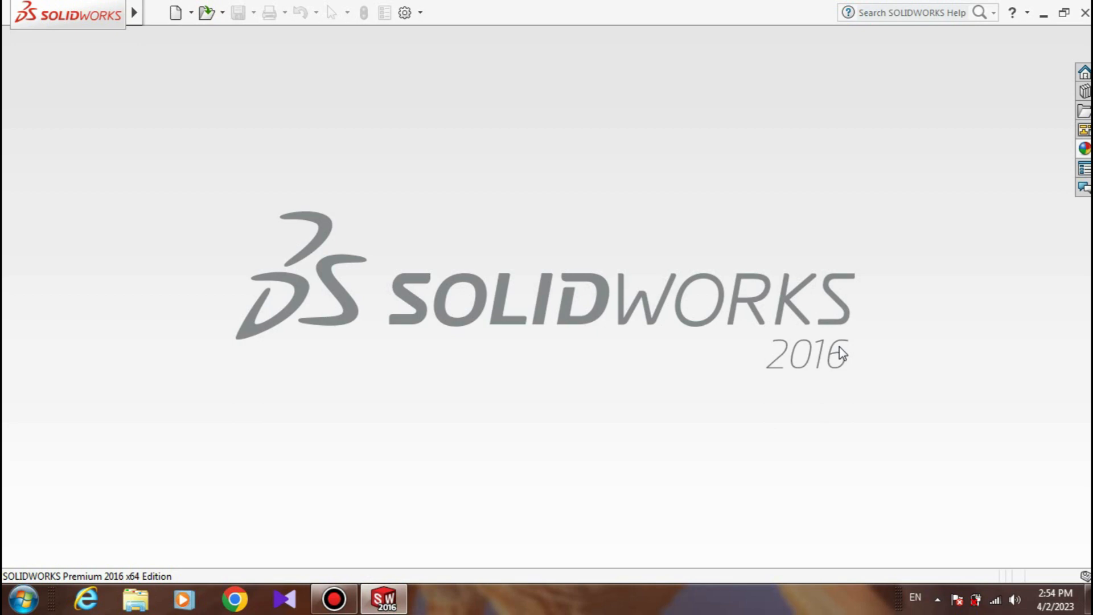
left_click(176, 14)
left_click(594, 429)
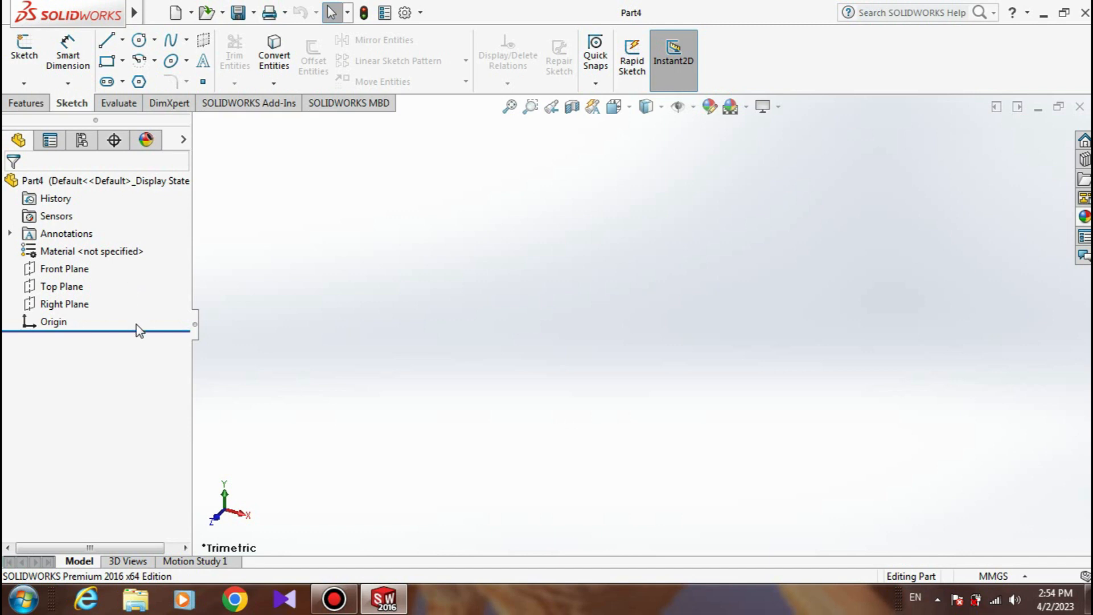
- Start a new sketch on the Front Plane
left_click(75, 273)
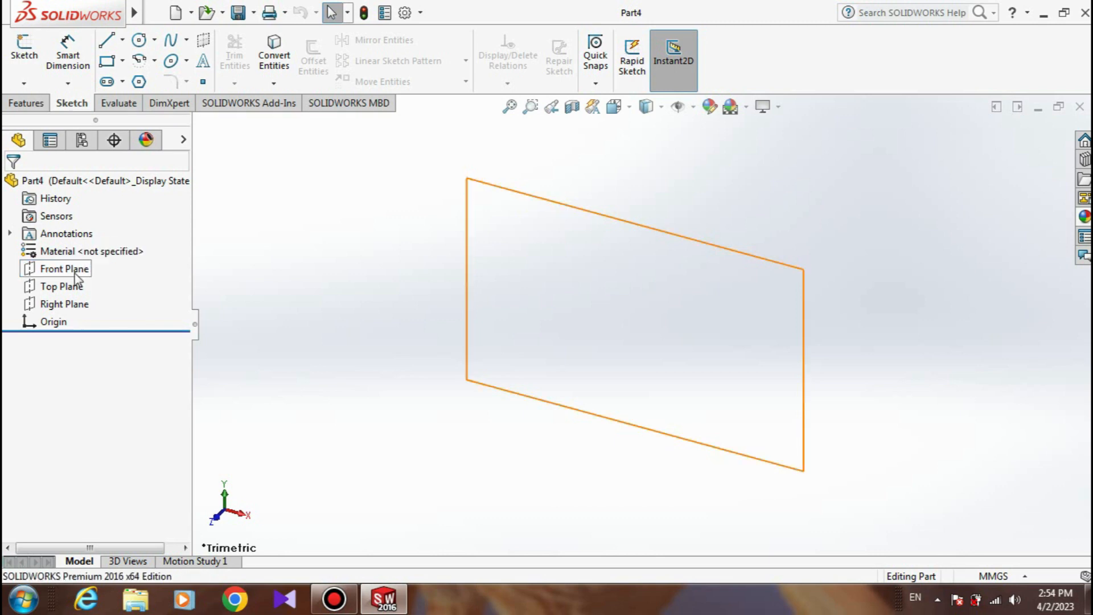
left_click(76, 274)
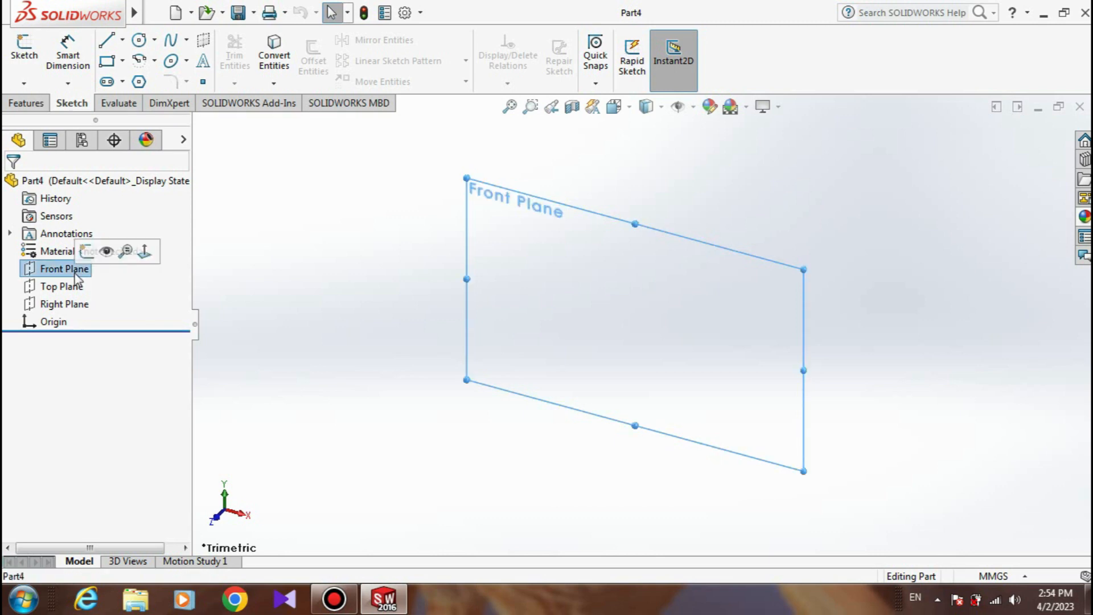
left_click(82, 254)
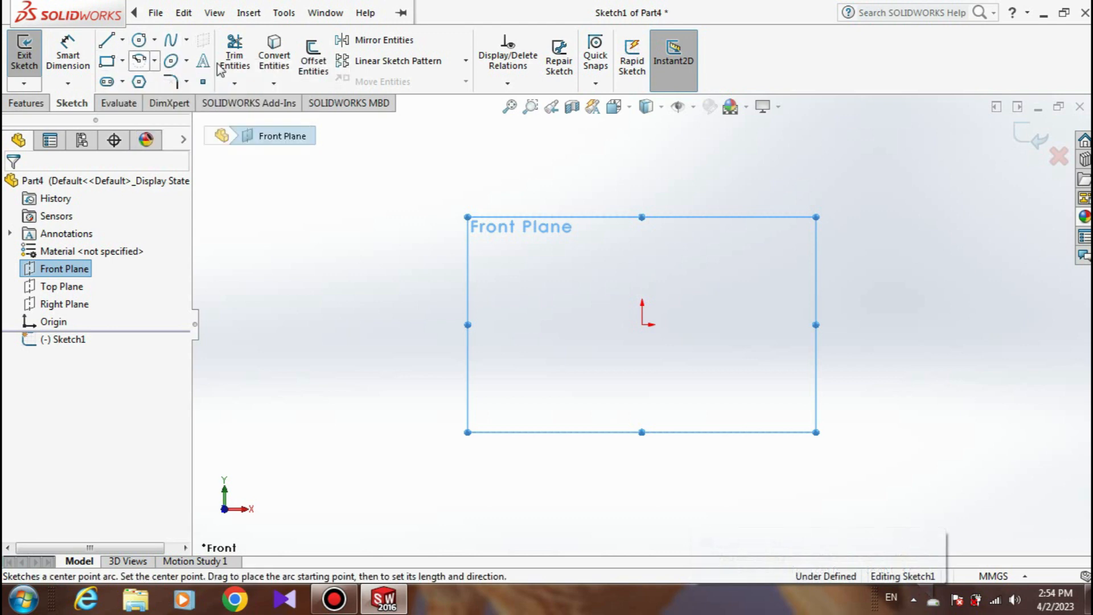
- Sketch an open chain of seven connected lines from the origin, beginning with a horizontal line about 54 mm long, and end the Line command
left_click(110, 41)
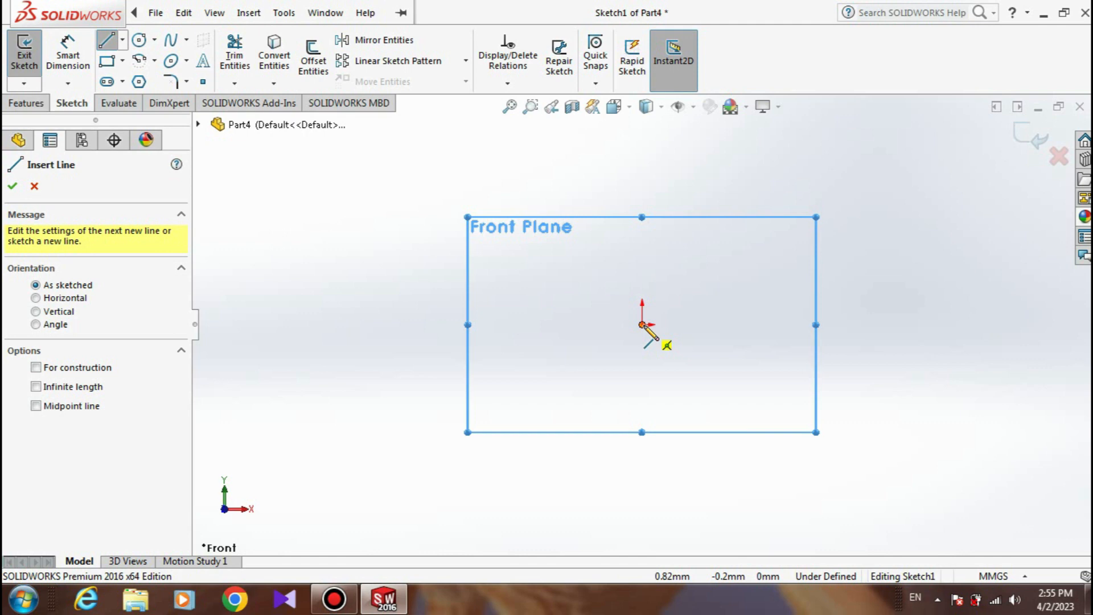
left_click(642, 324)
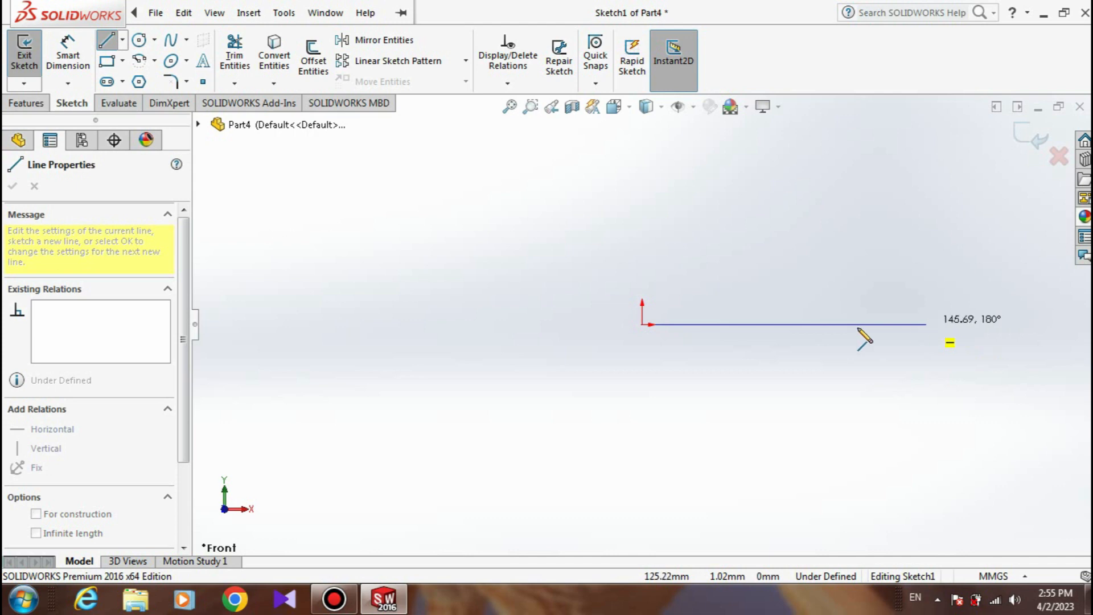
left_click(748, 325)
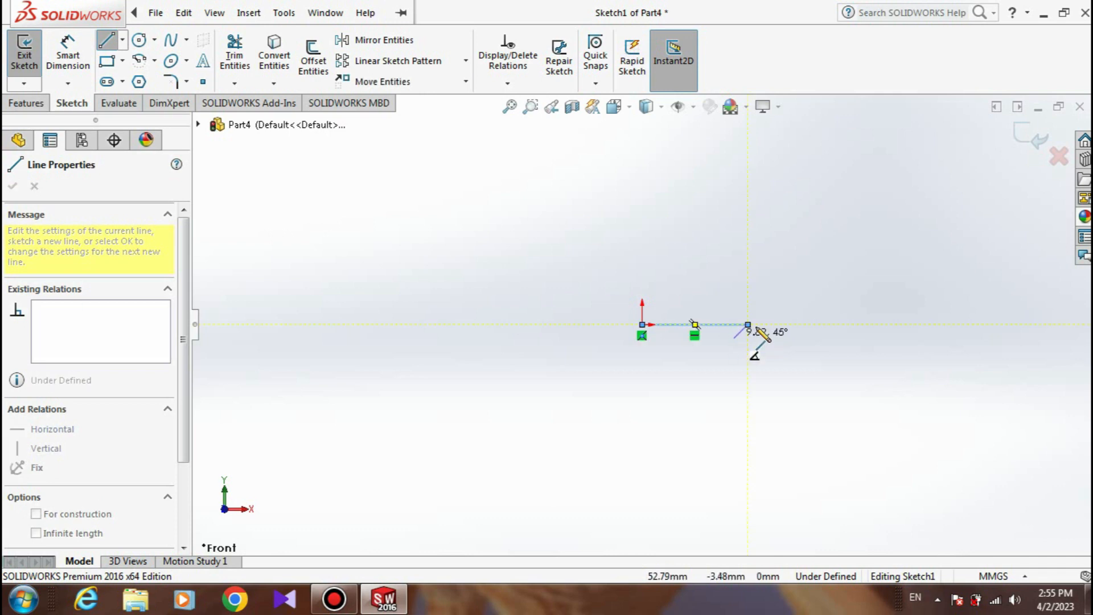
left_click(788, 285)
left_click(815, 232)
left_click(800, 183)
left_click(728, 182)
left_click(681, 234)
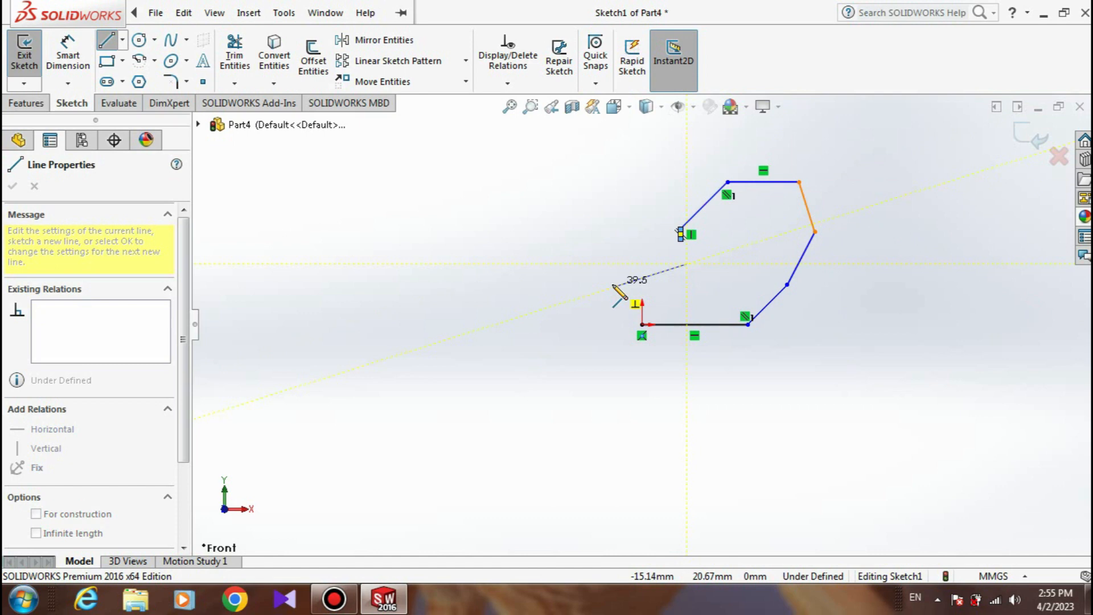
right_click(613, 285)
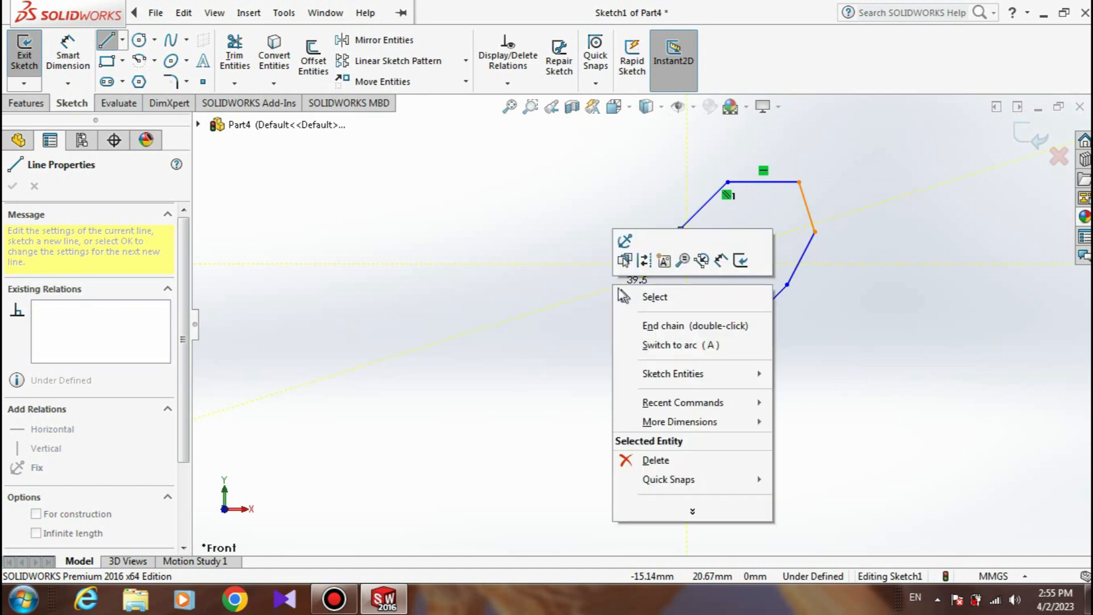
left_click(626, 296)
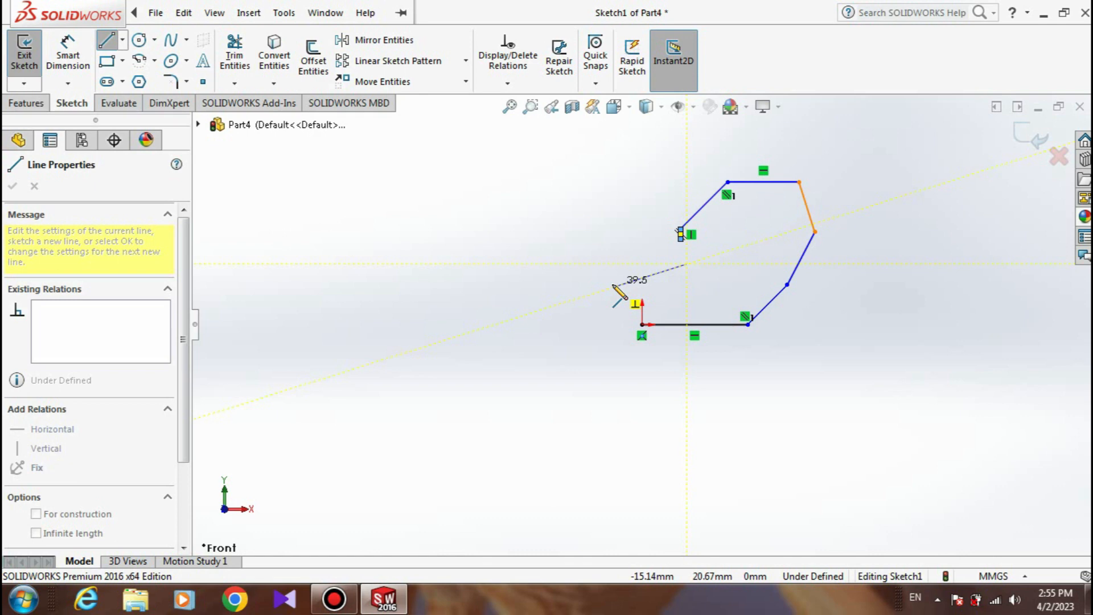
right_click(613, 285)
left_click(626, 296)
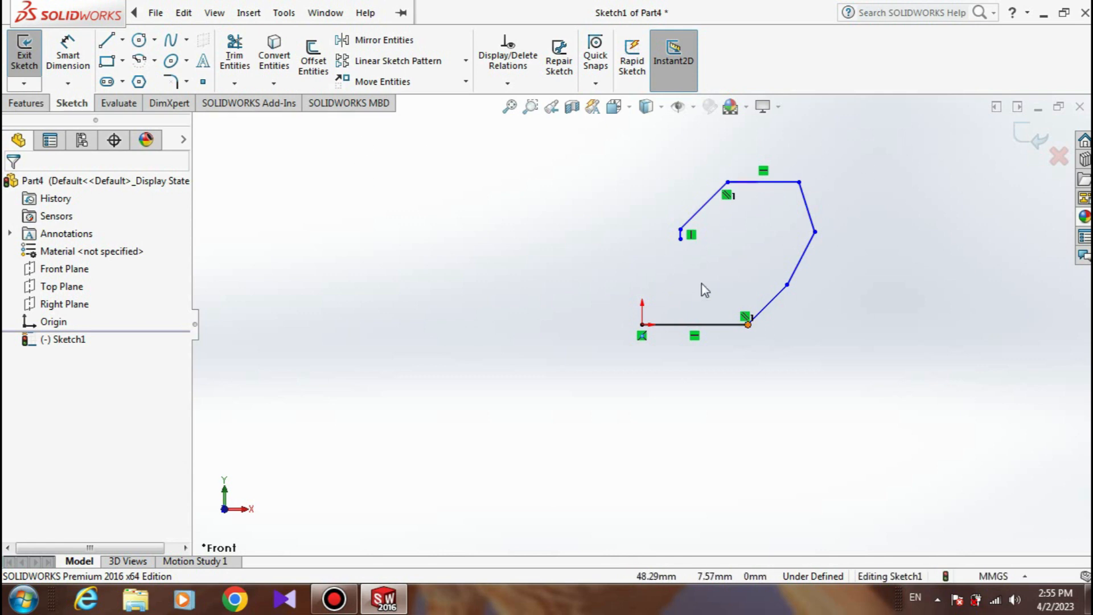
- Delete the horizontal line that starts at the origin
left_click(668, 324)
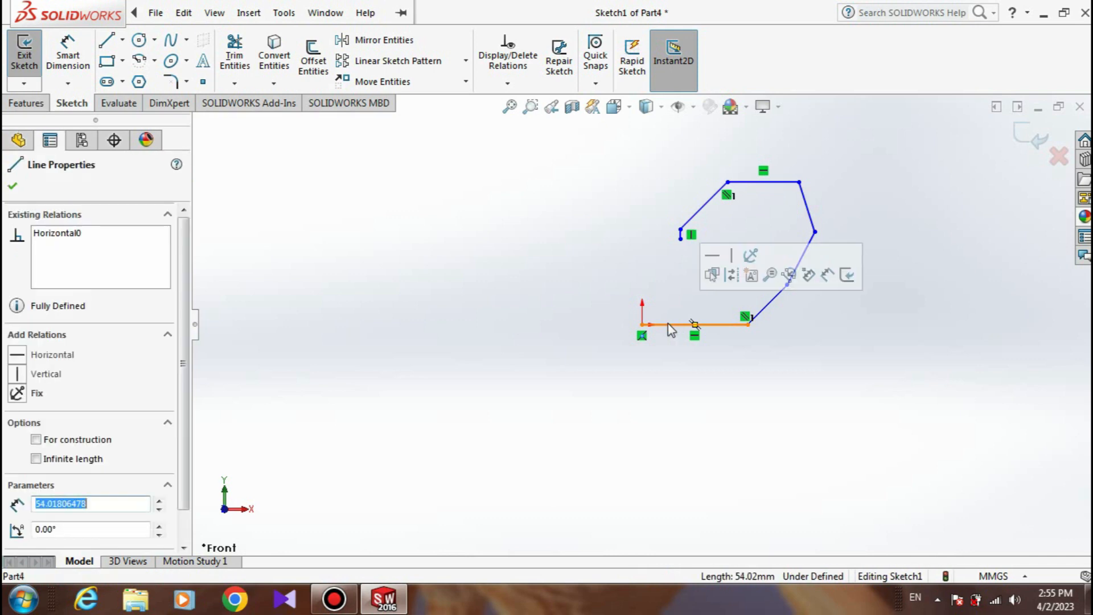
right_click(669, 324)
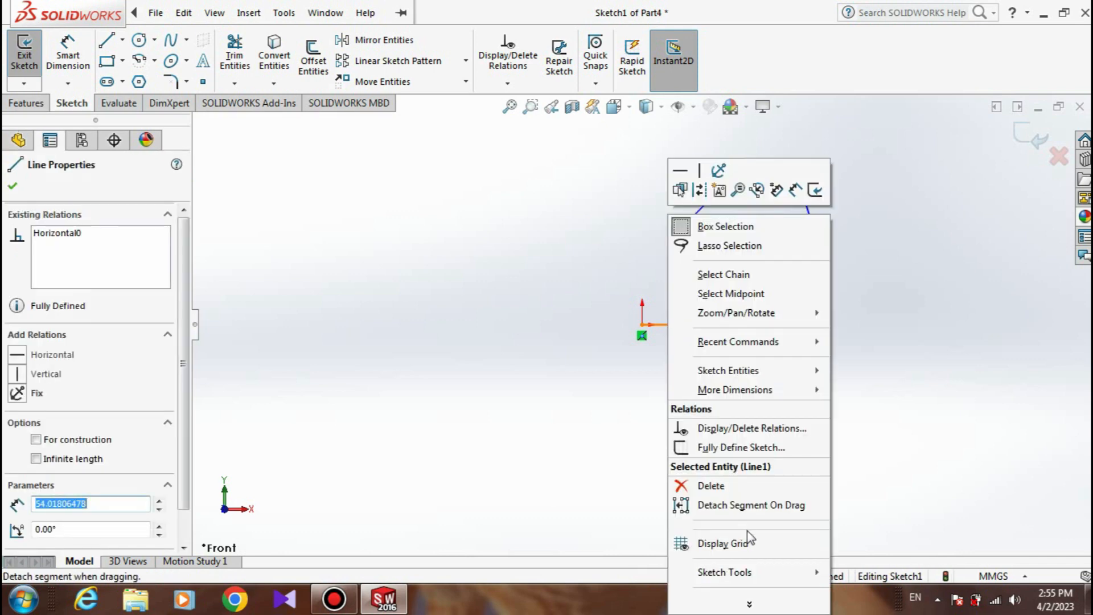
left_click(739, 491)
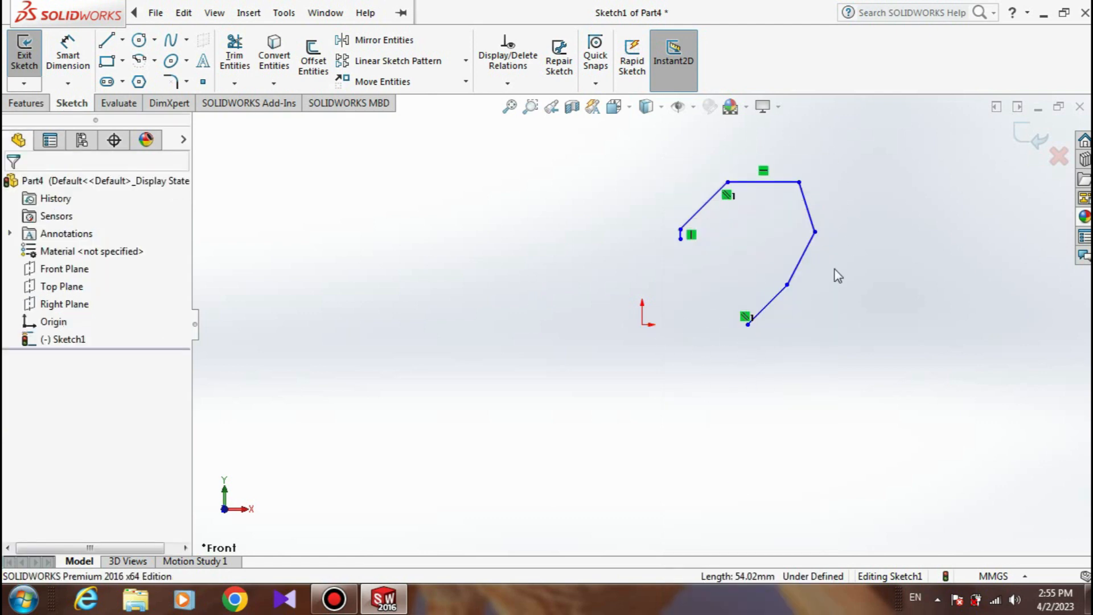
- Select all remaining sketch lines together and delete them, undo the deletion once, and delete them again
left_click_drag(895, 168, 594, 454)
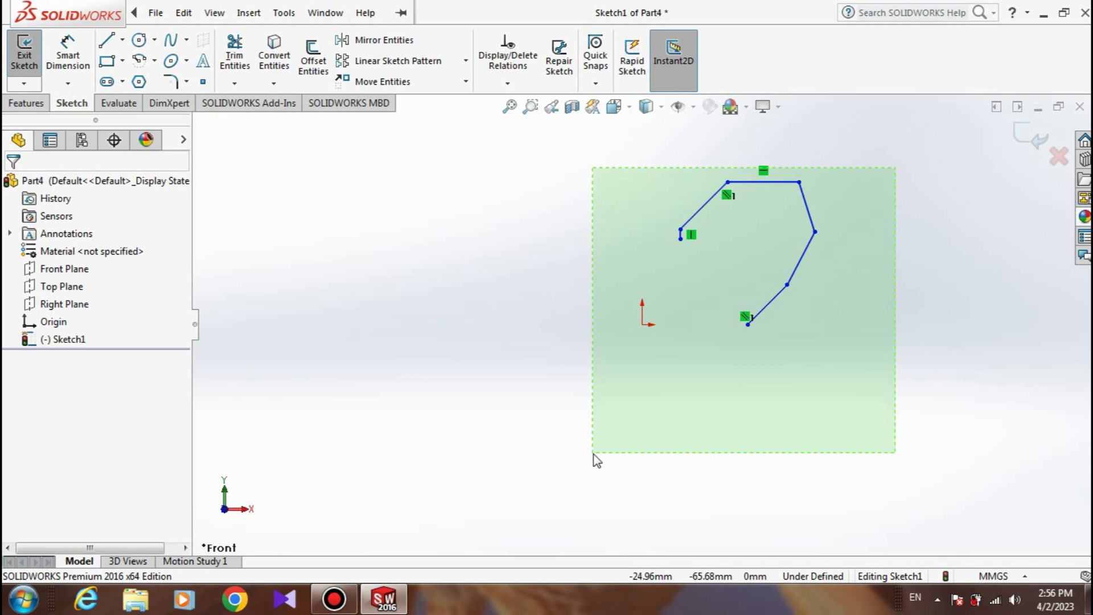
left_click_drag(594, 453, 594, 453)
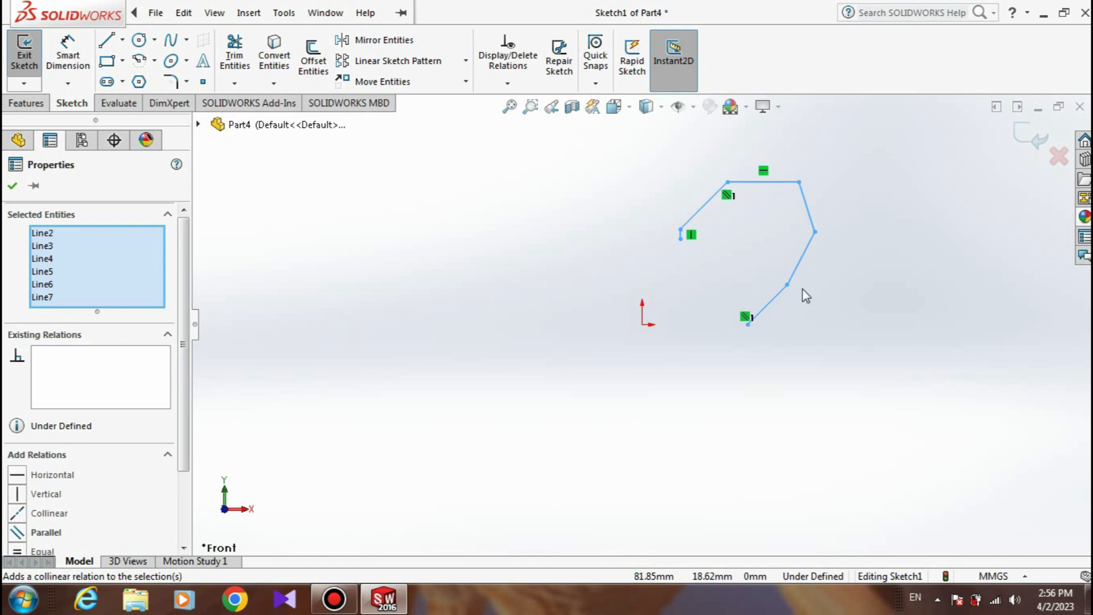
key("Delete")
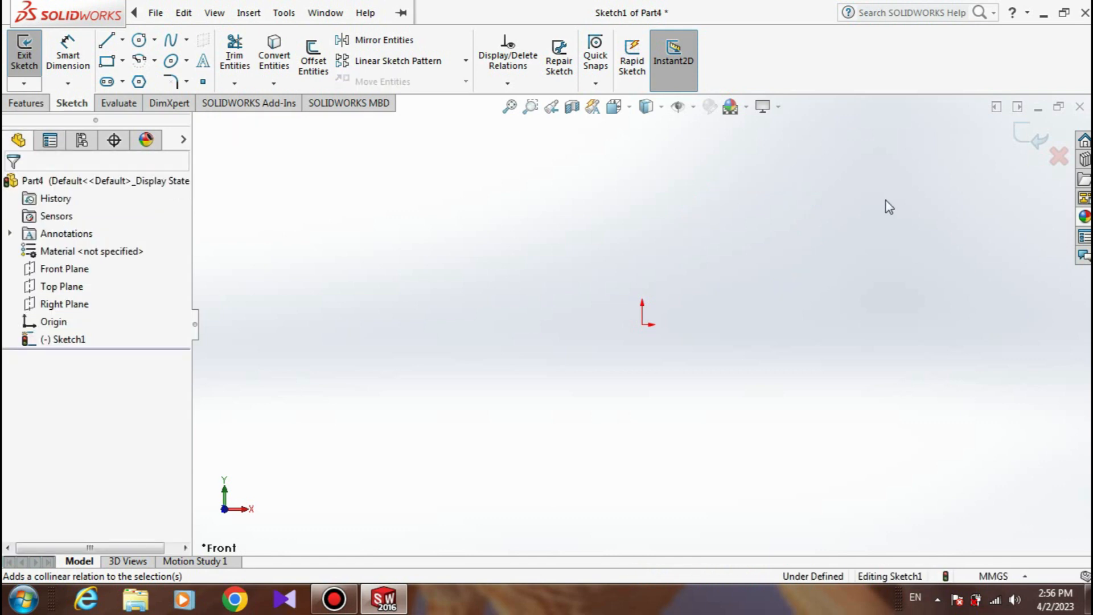
key("ctrl+z")
key("Delete")
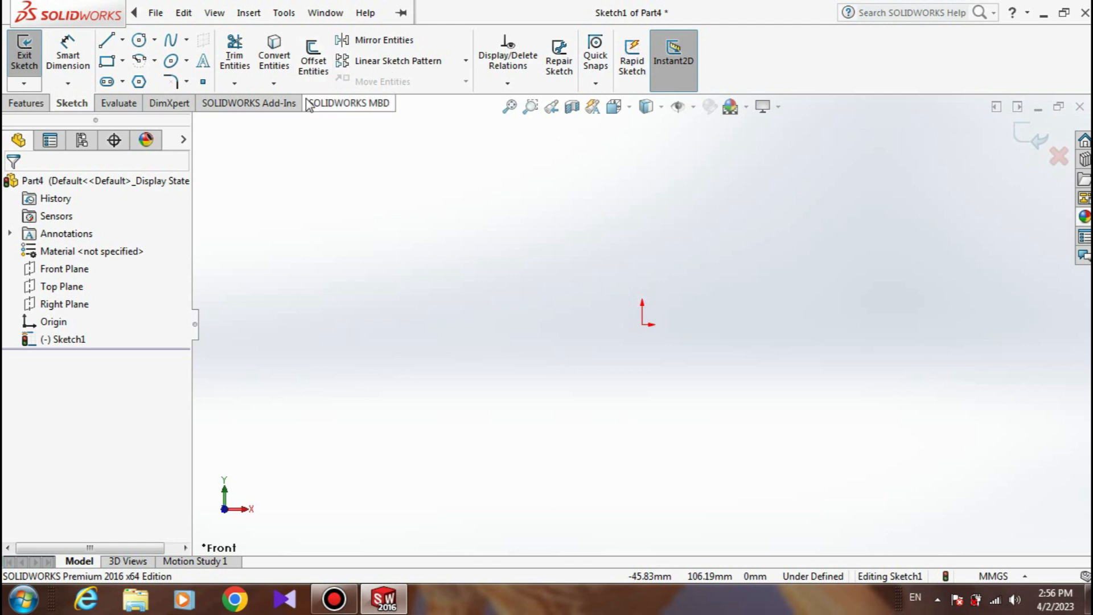
- Sketch an open chain of four connected centerlines starting at the origin, and delete the whole chain
left_click(121, 46)
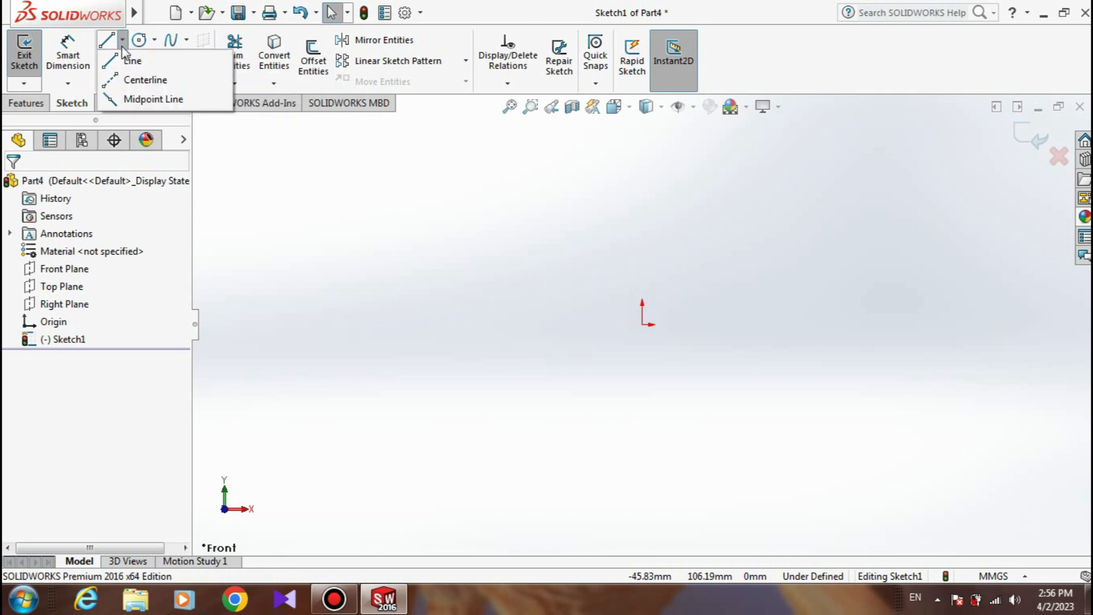
left_click(142, 80)
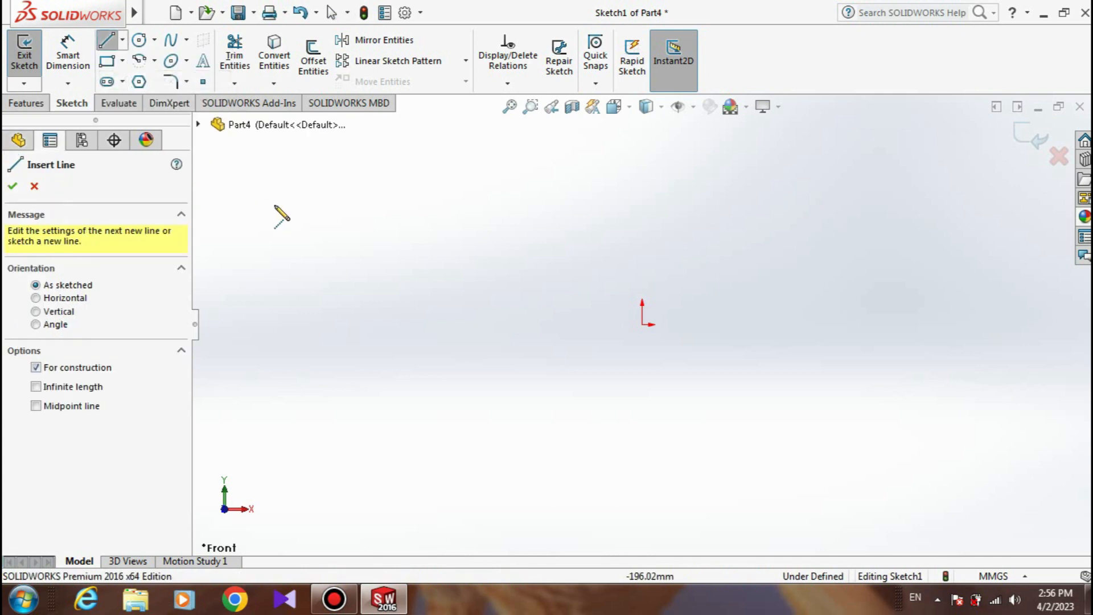
left_click(643, 324)
left_click(770, 215)
left_click(820, 219)
left_click(873, 264)
left_click(907, 324)
right_click(907, 325)
left_click(958, 353)
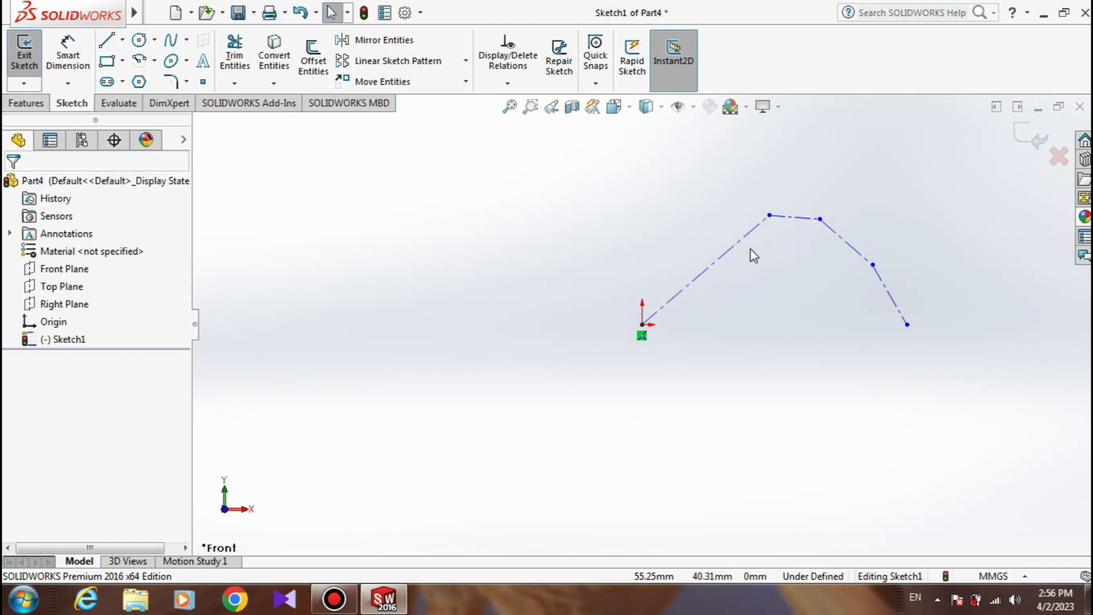
left_click_drag(962, 165, 612, 444)
key("Delete")
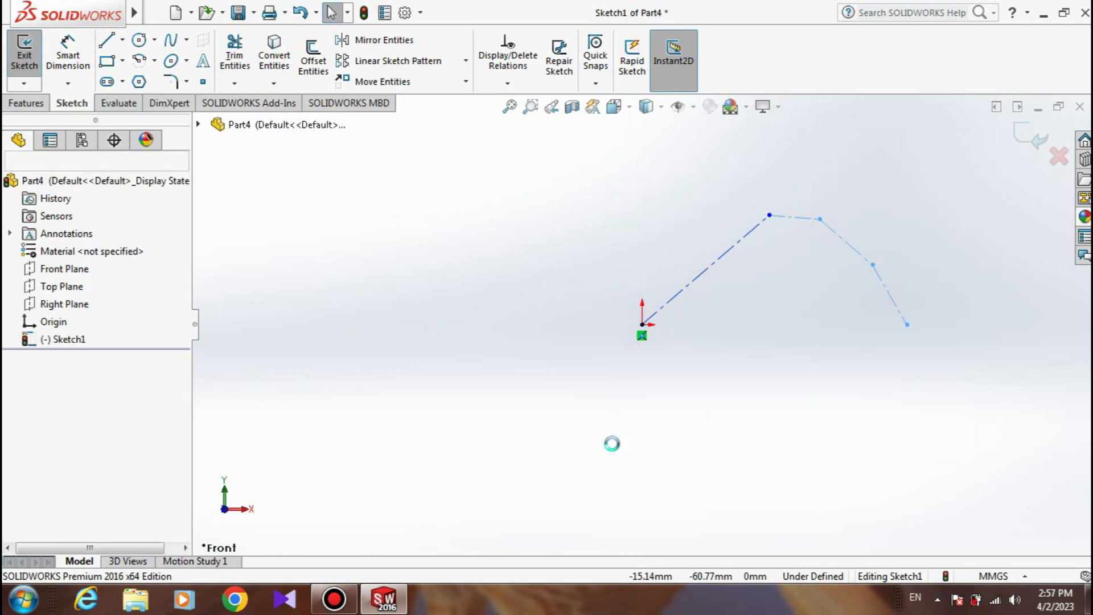
- Sketch a horizontal midpoint line centred on the origin, undoing and redrawing it once, and end the command
left_click(123, 40)
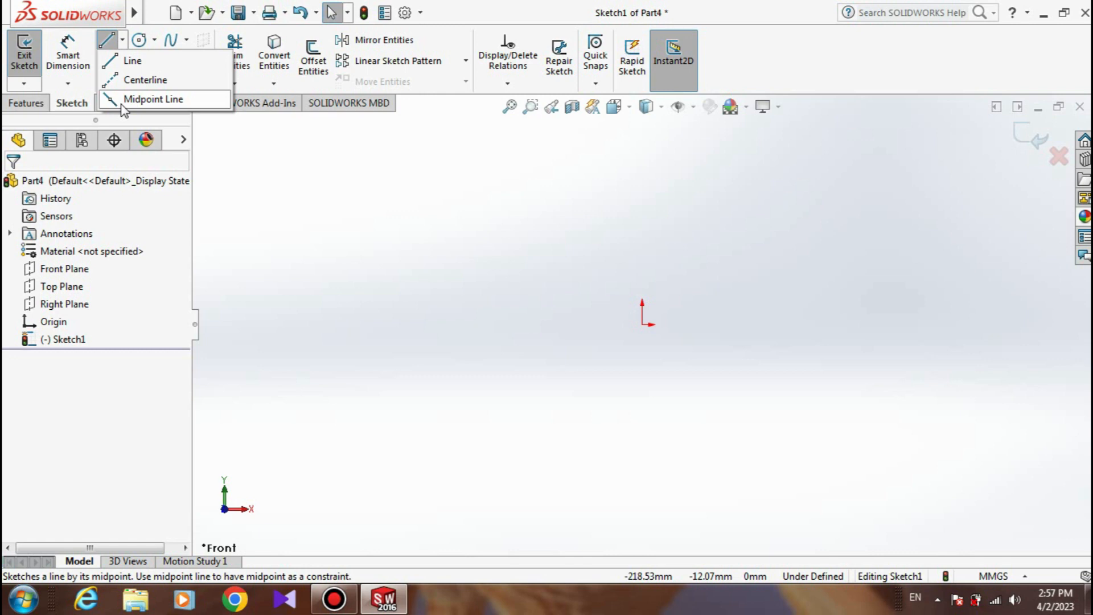
left_click(153, 99)
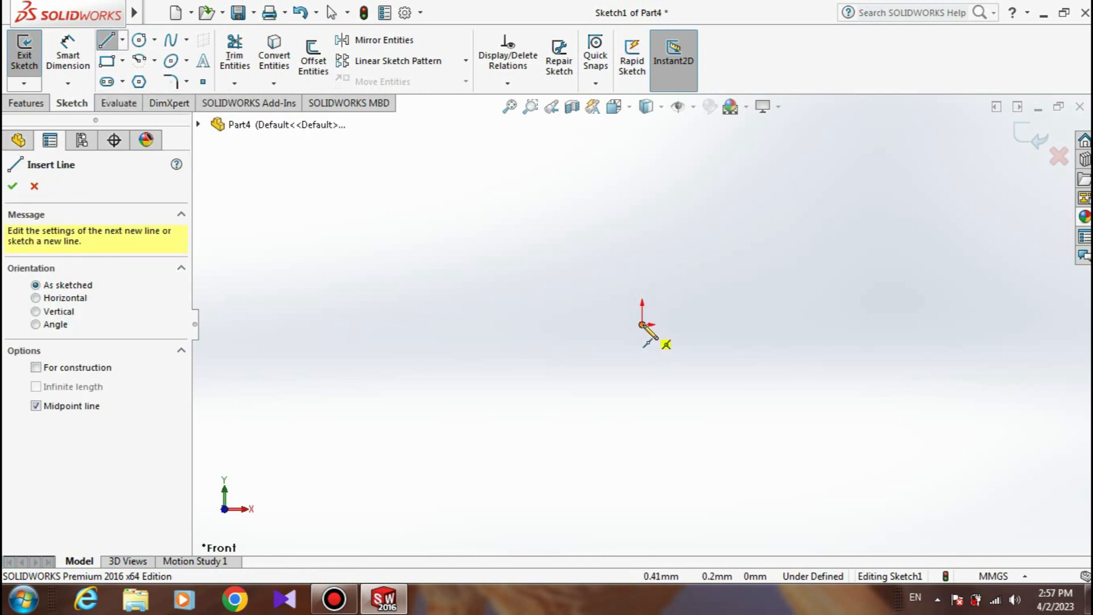
left_click(641, 325)
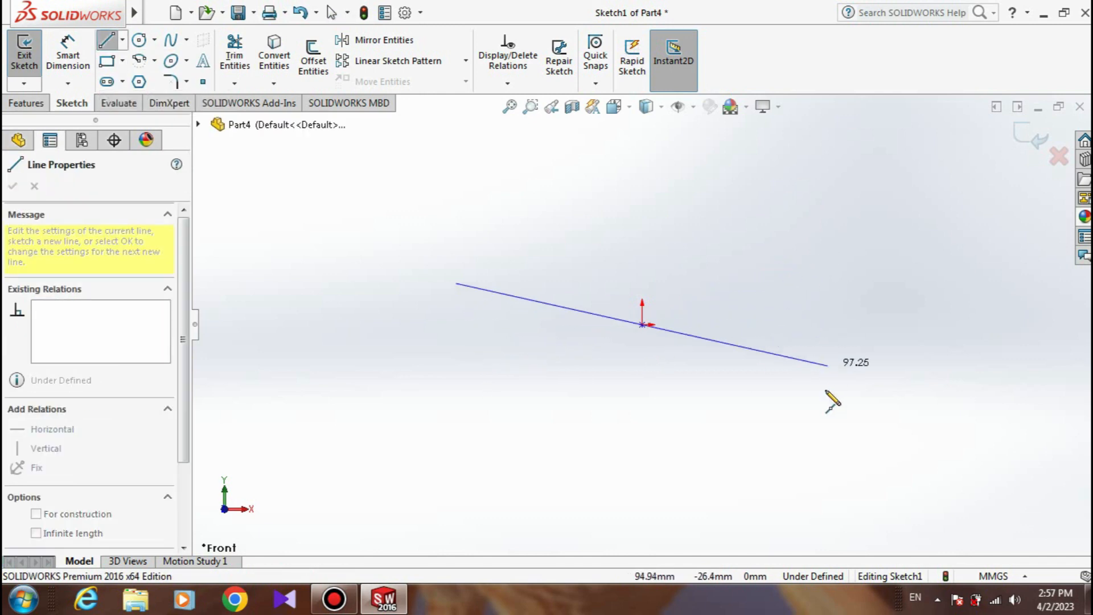
left_click(848, 325)
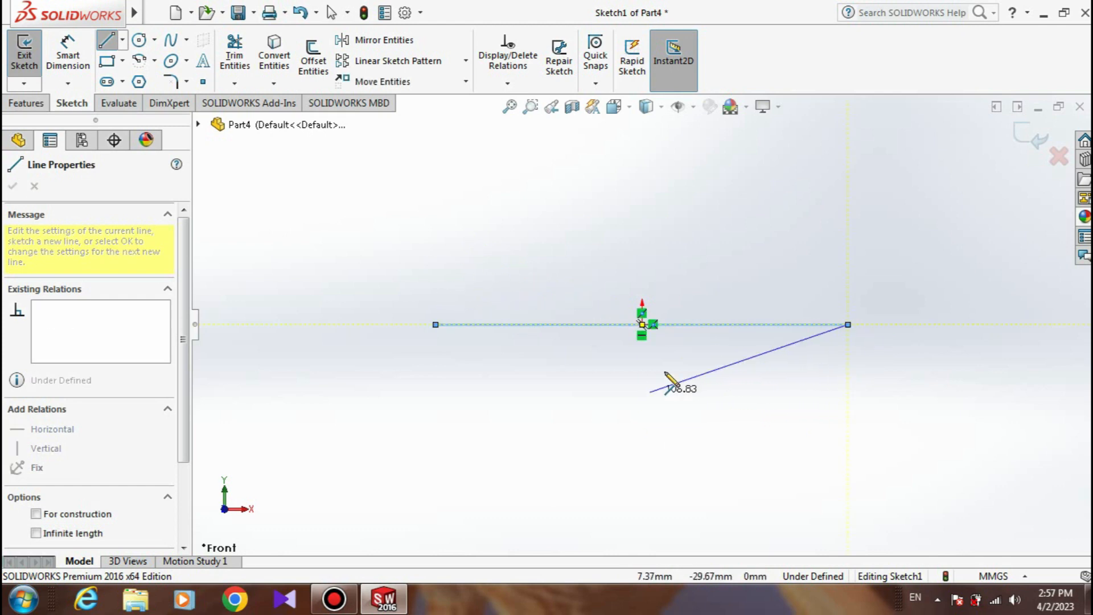
key("ctrl+z")
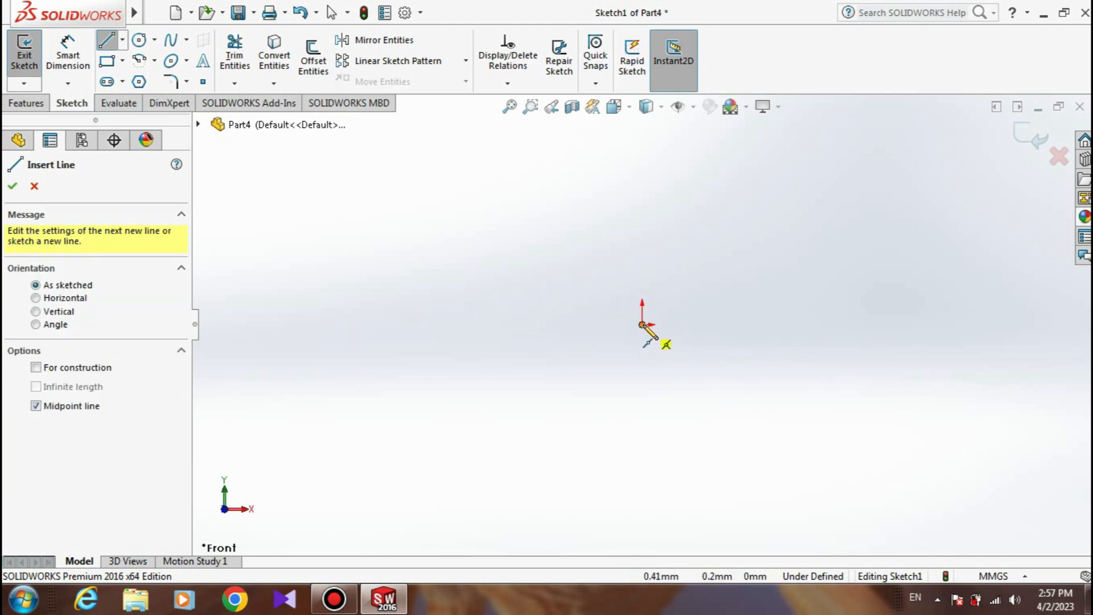
left_click(642, 324)
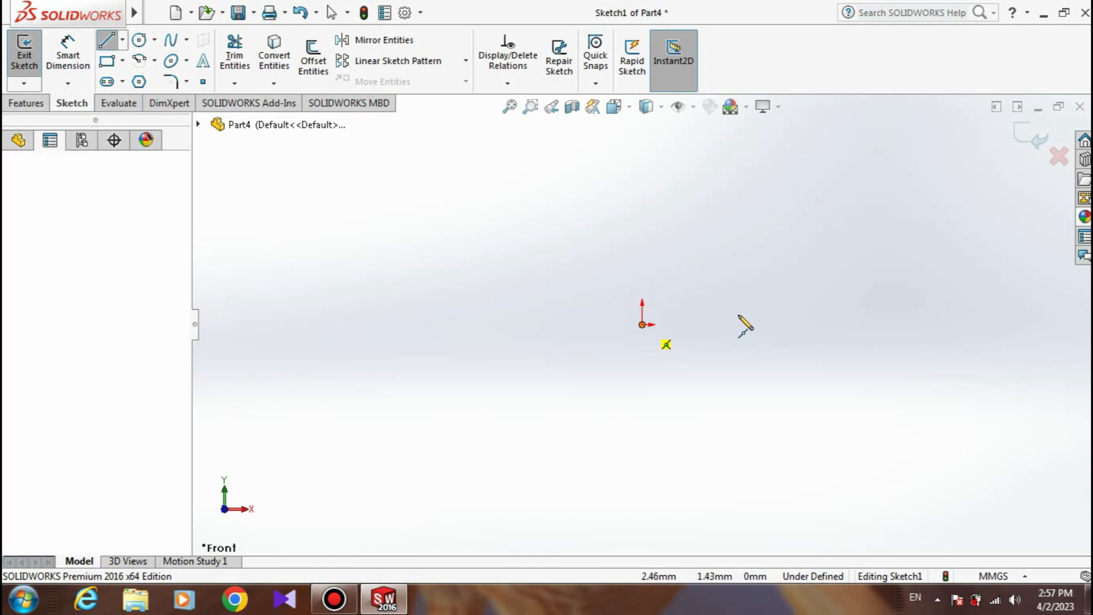
left_click(848, 325)
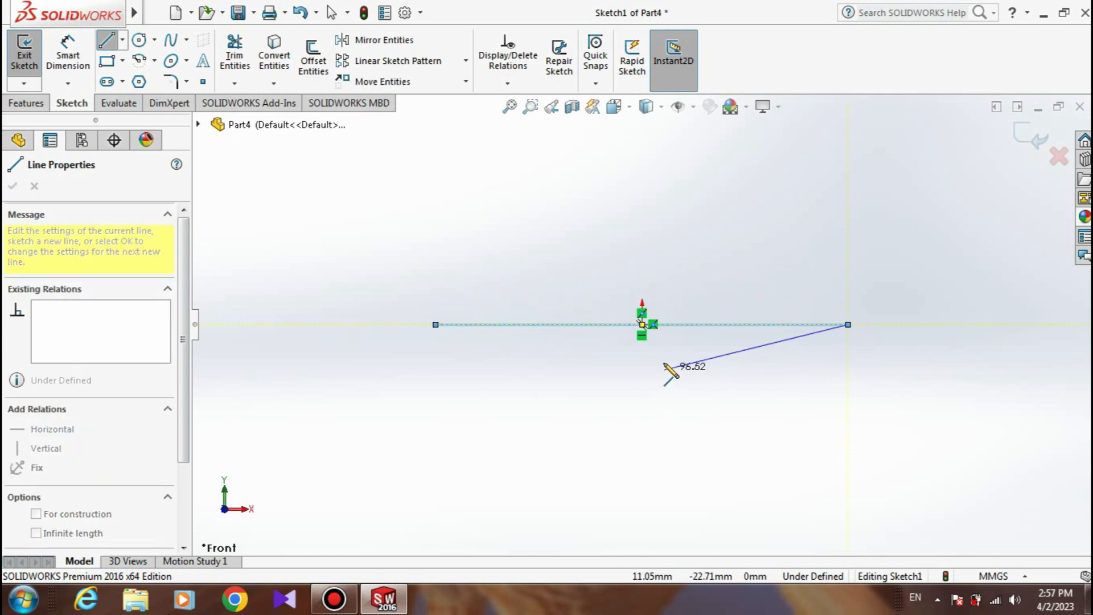
right_click(814, 376)
left_click(832, 386)
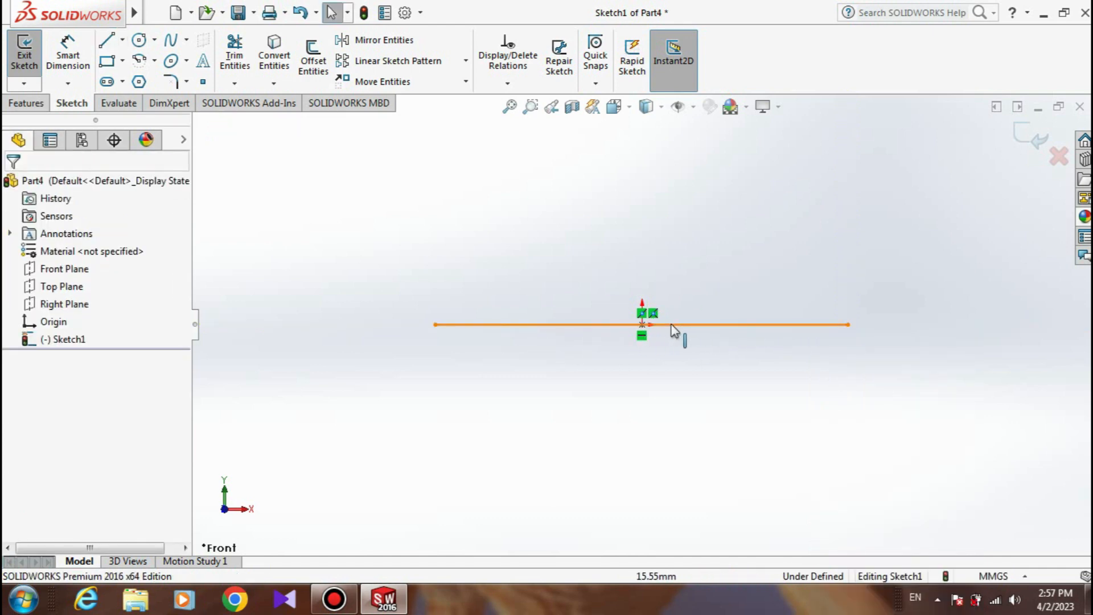
- Sketch a second, slightly sloping midpoint line above the horizontal one, with its midpoint placed freely
left_click(122, 40)
left_click(199, 98)
left_click(542, 191)
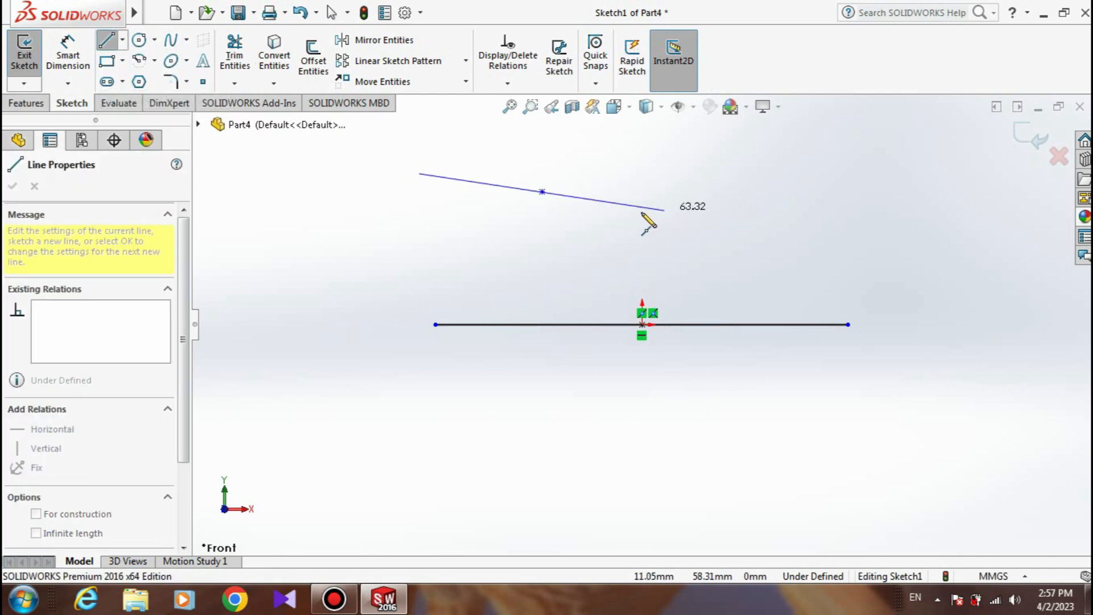
left_click(775, 203)
right_click(612, 228)
left_click(649, 238)
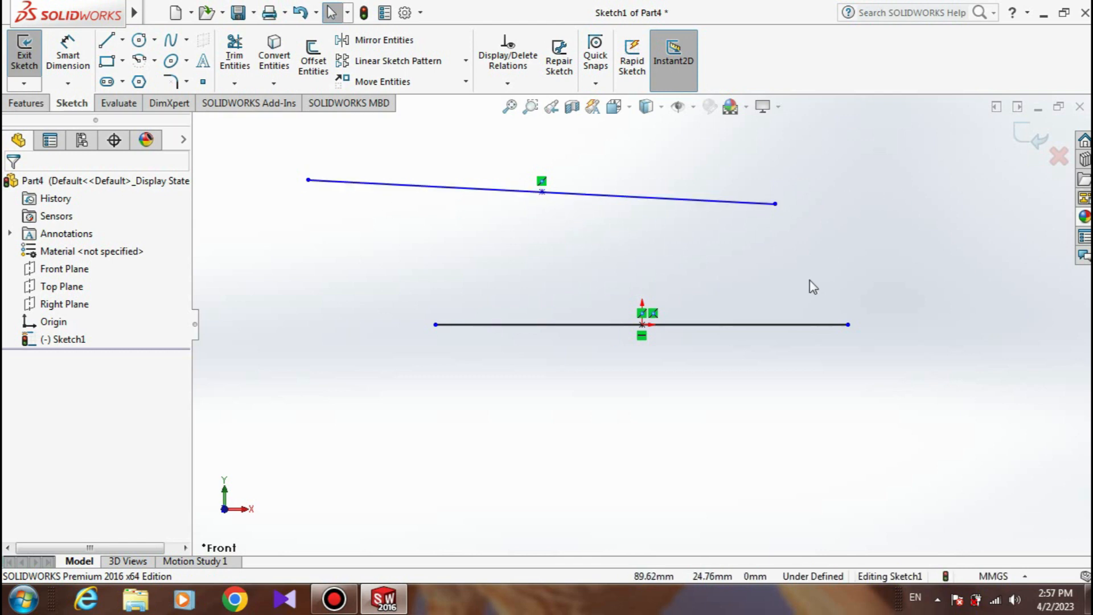
- Delete both midpoint lines together and undo the deletion
left_click_drag(941, 174, 454, 414)
key("Delete")
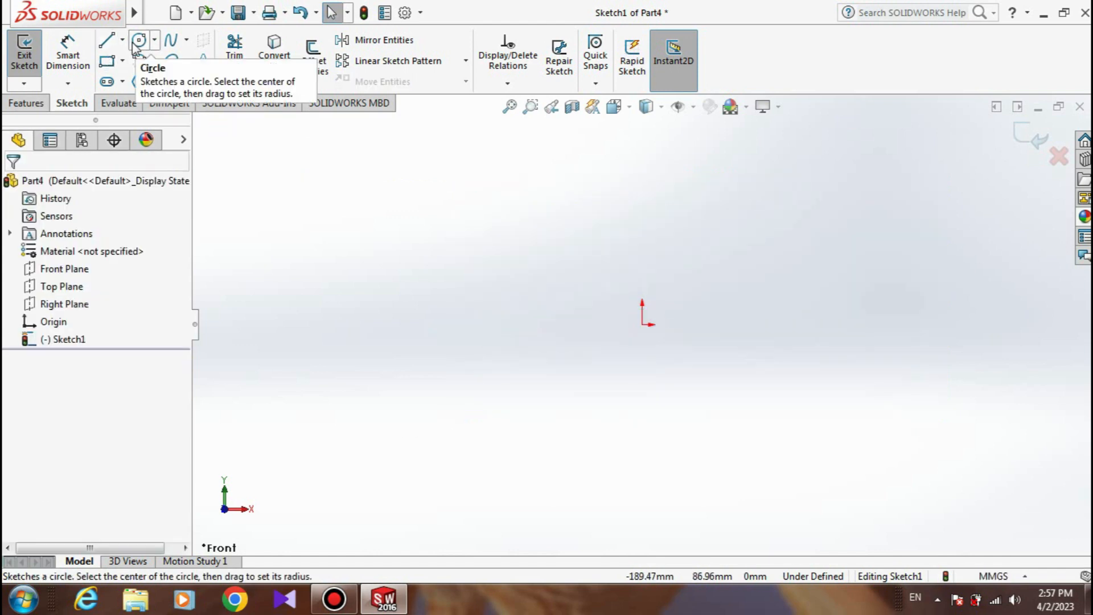
key("ctrl+z")
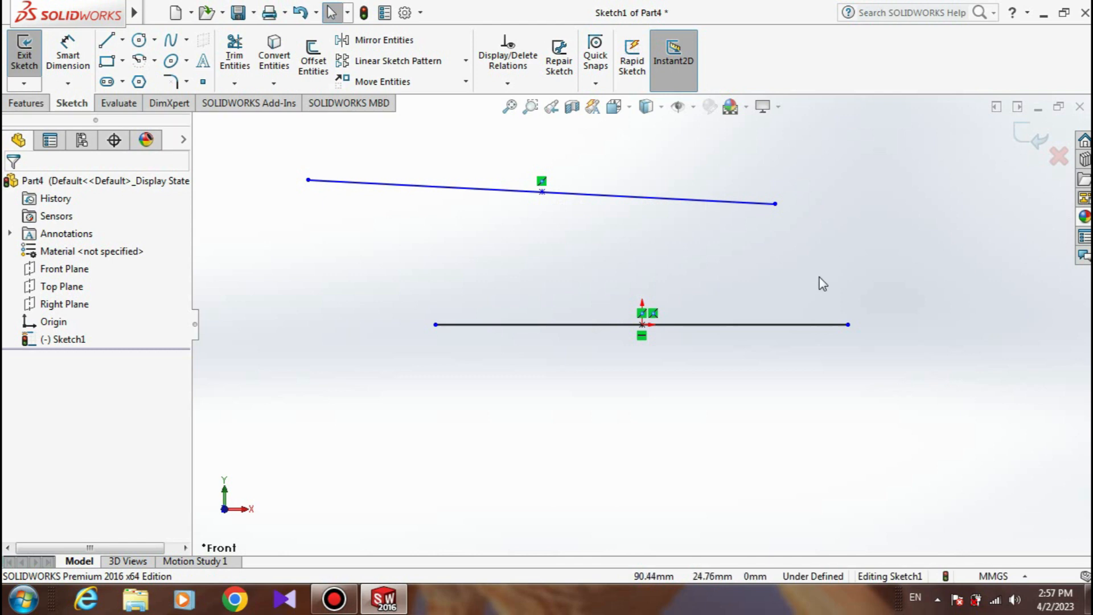
- Delete both midpoint lines to clear the sketch
left_click_drag(941, 174, 454, 415)
key("Delete")
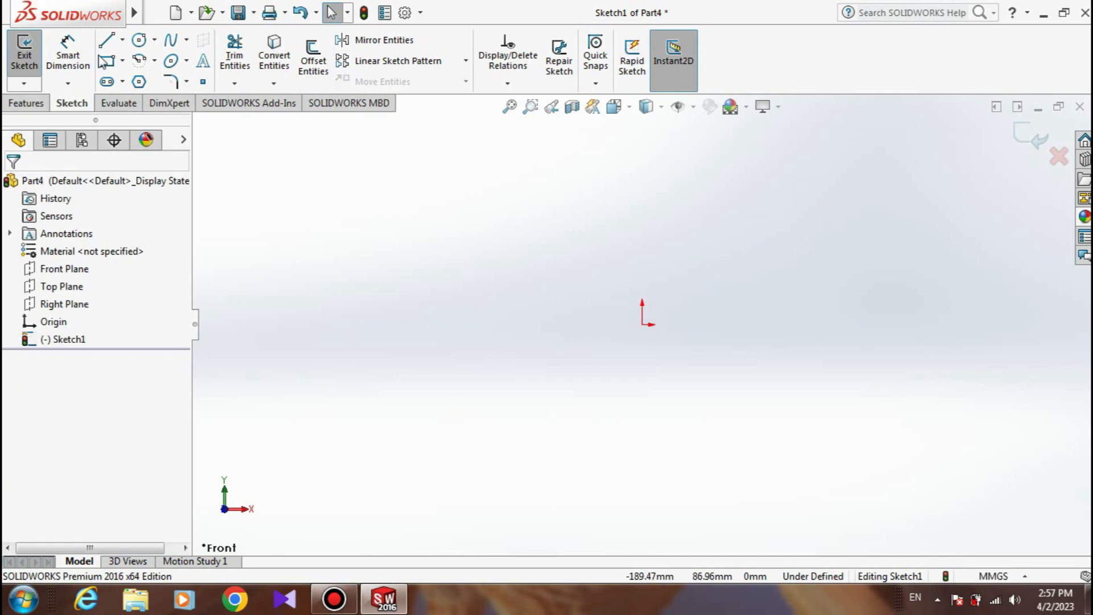
- Sketch a centre-point circle up and left of the origin, centred at about X -132, Y 53 mm
left_click(138, 41)
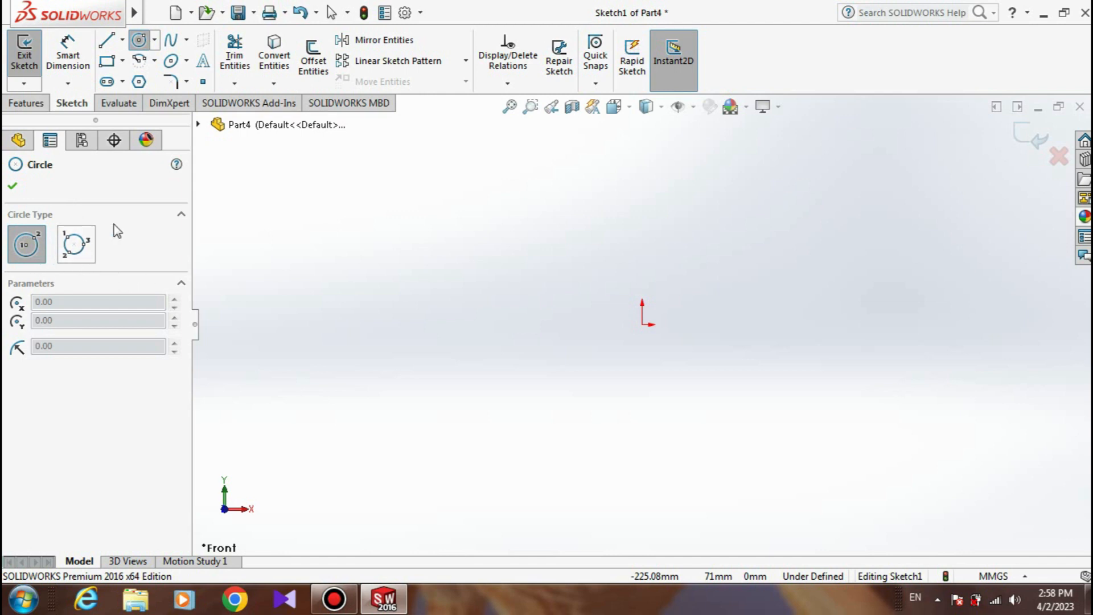
left_click(382, 221)
left_click(425, 309)
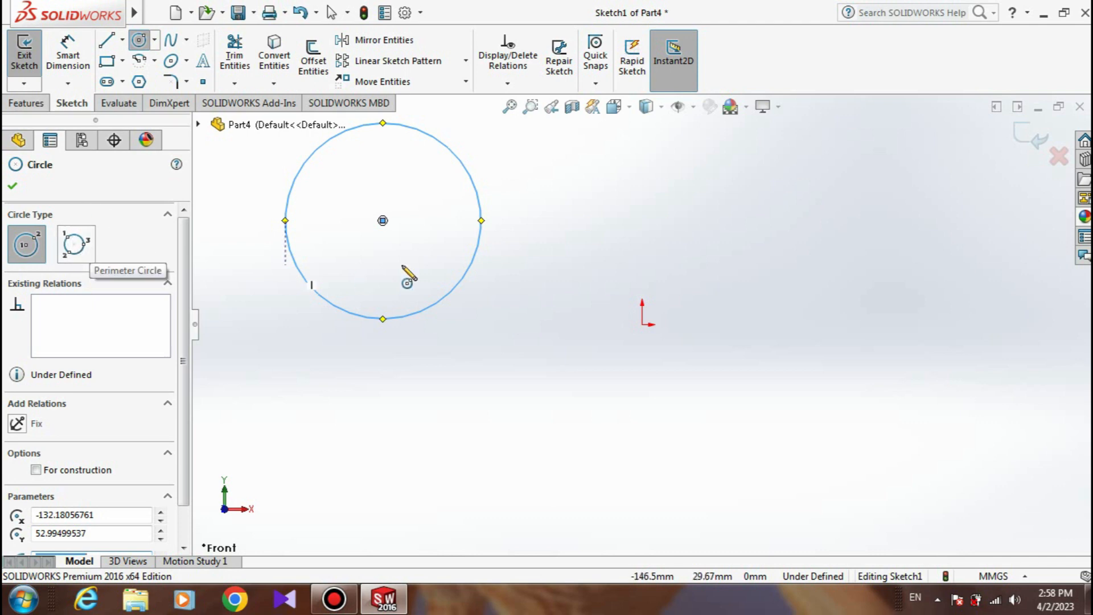
- Sketch a three-point perimeter circle centred at about X -28, Y -26 mm, and delete both circles together
left_click(89, 253)
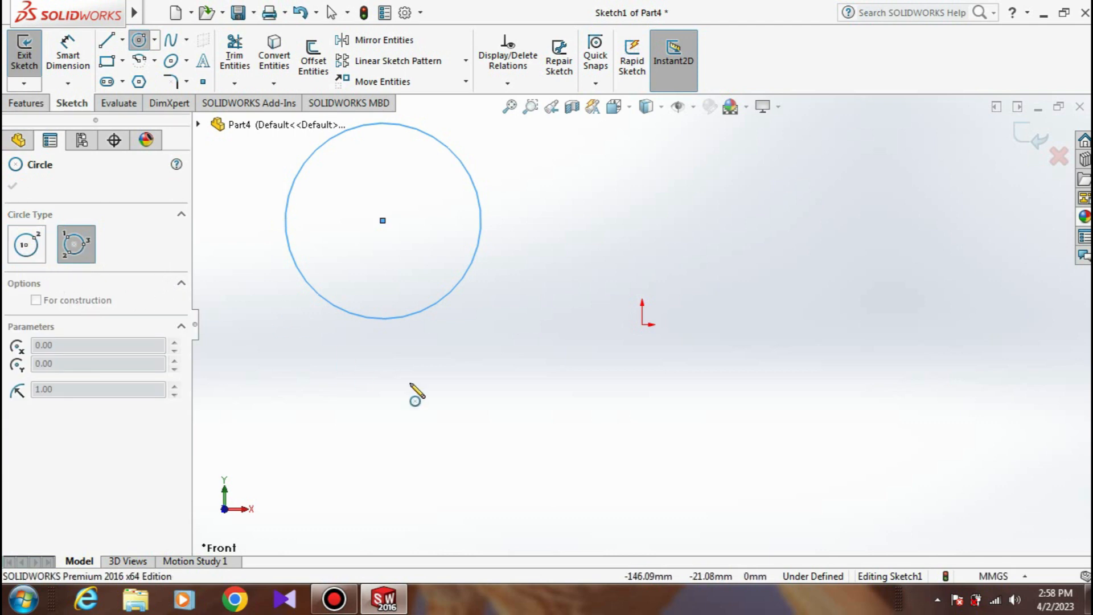
left_click(483, 381)
left_click(651, 459)
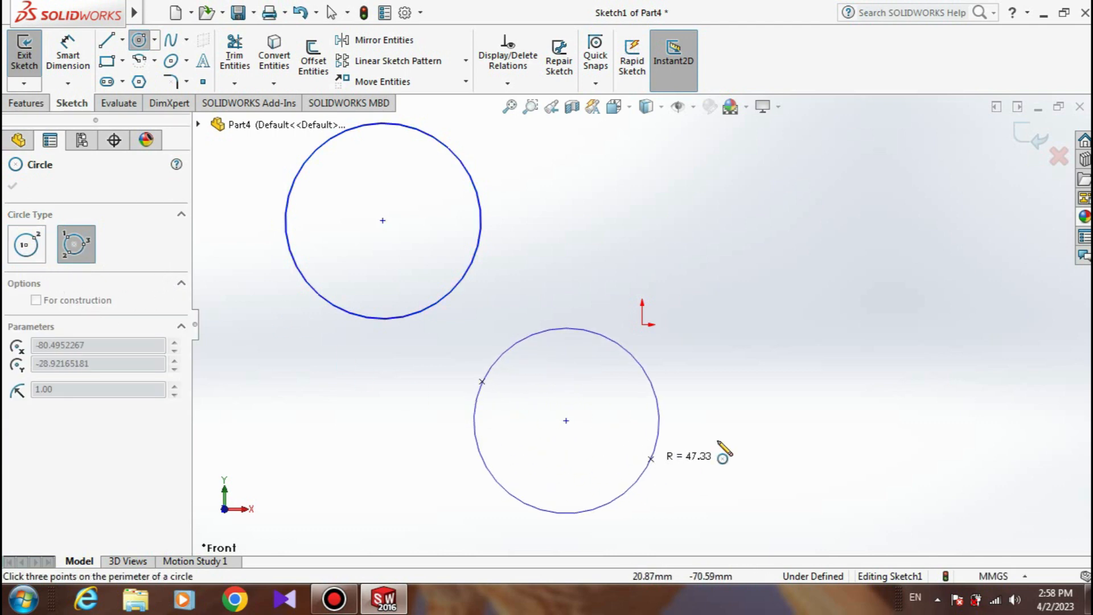
left_click(675, 318)
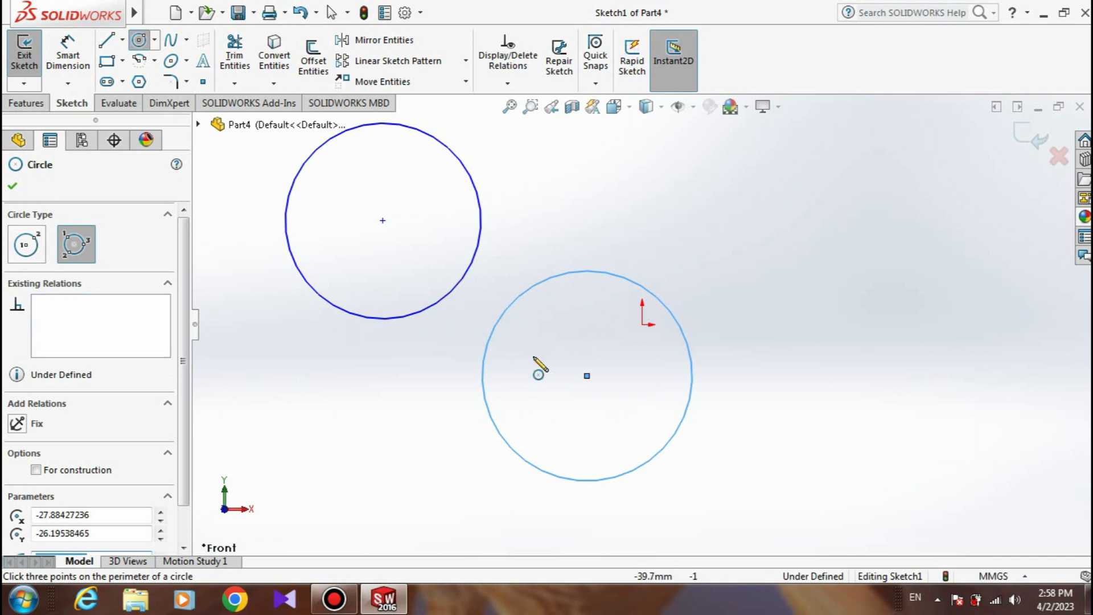
left_click(13, 186)
left_click_drag(823, 184, 302, 472)
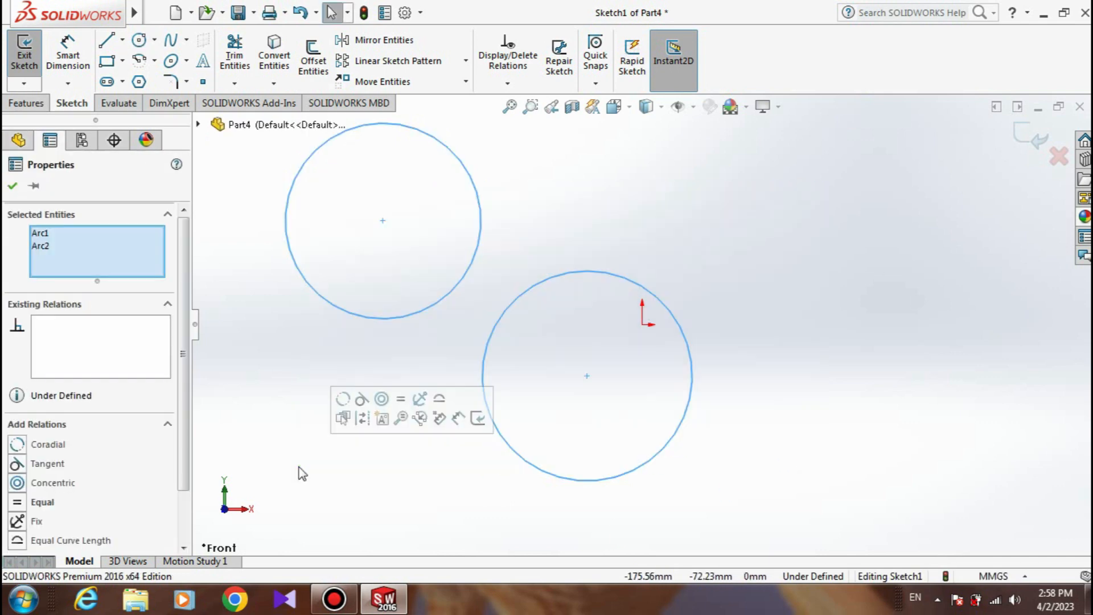
key("Delete")
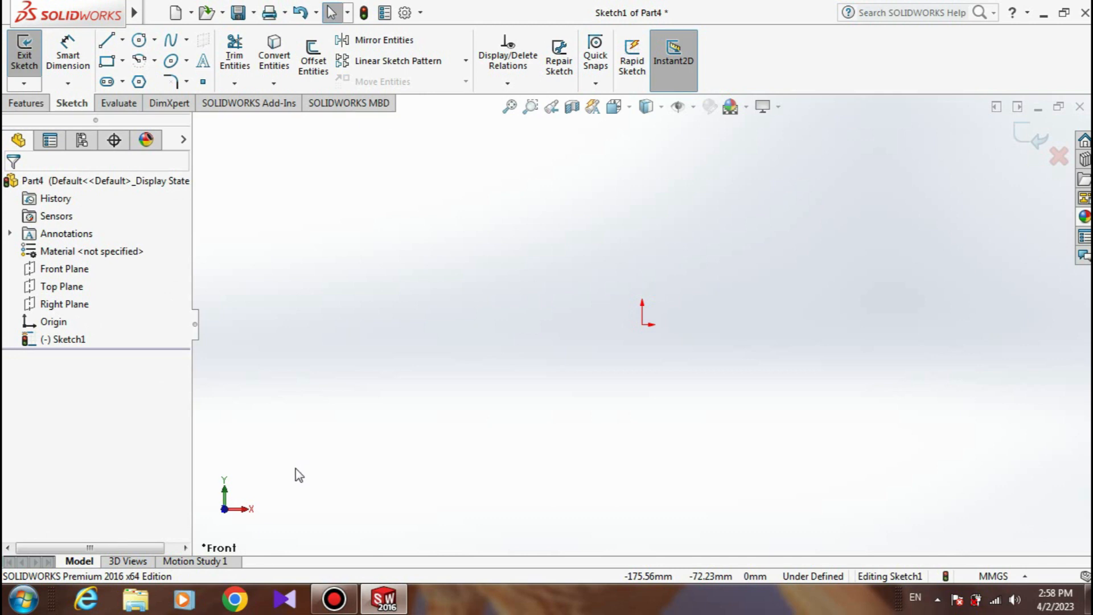
- Sketch an open wavy spline through seven points running above the origin, ending down to its right
left_click(171, 41)
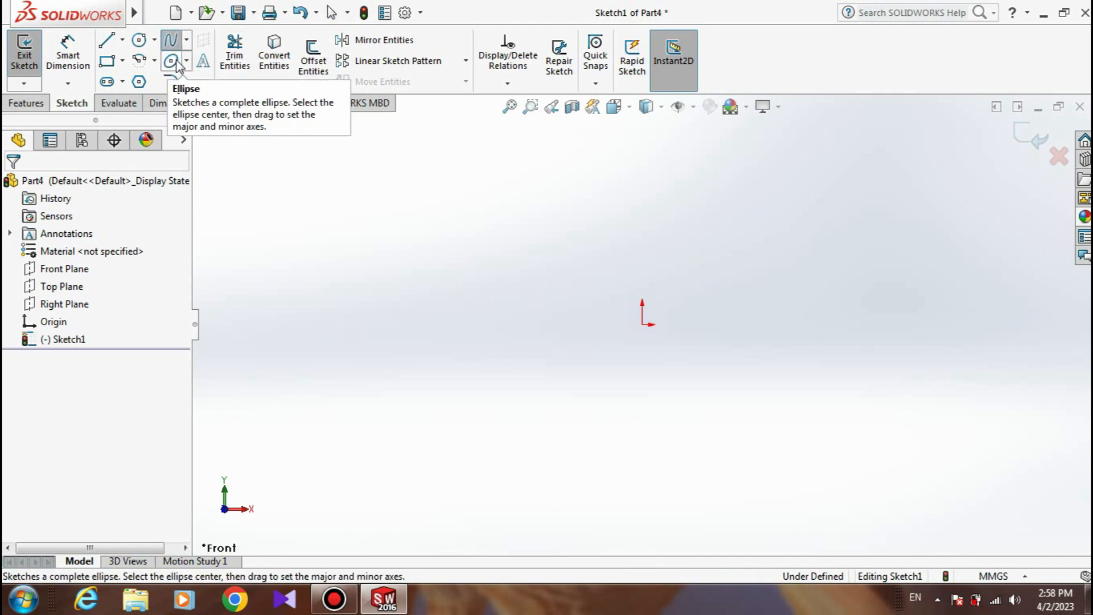
left_click(260, 277)
left_click(443, 230)
left_click(529, 287)
left_click(642, 220)
left_click(753, 240)
left_click(871, 219)
left_click(909, 371)
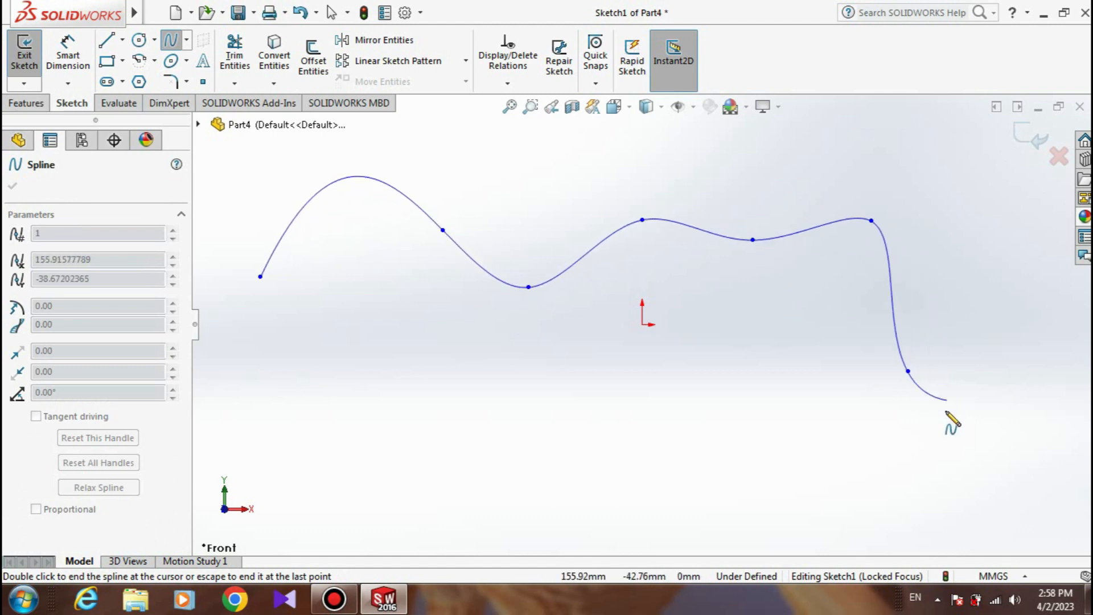
right_click(954, 367)
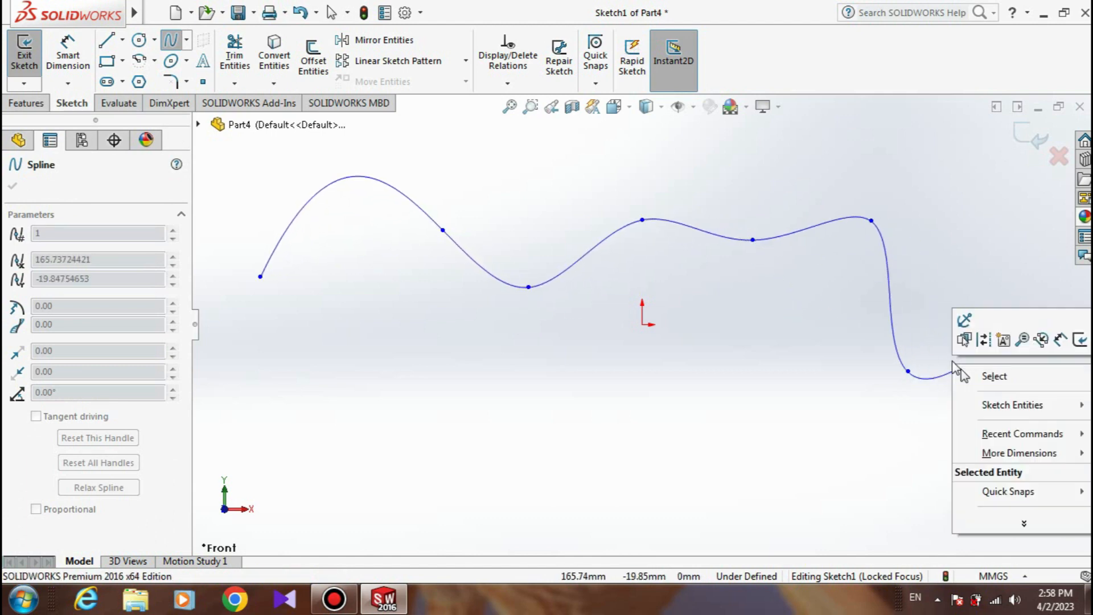
left_click(994, 377)
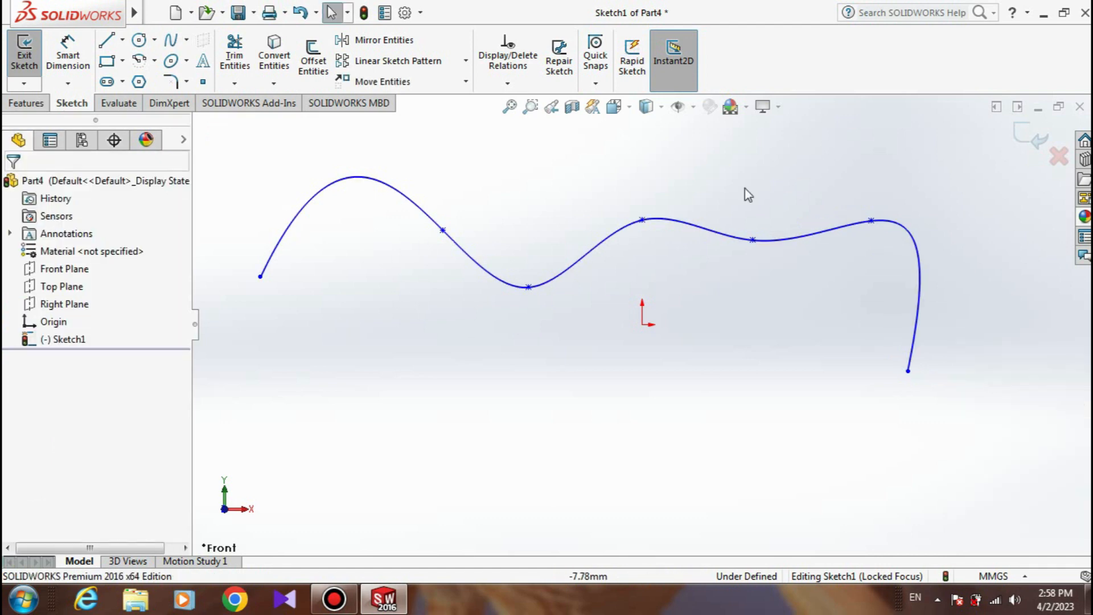
- Reshape the spline with the tangent handle at its second point, and delete the whole spline
left_click(444, 232)
left_click_drag(399, 184, 447, 213)
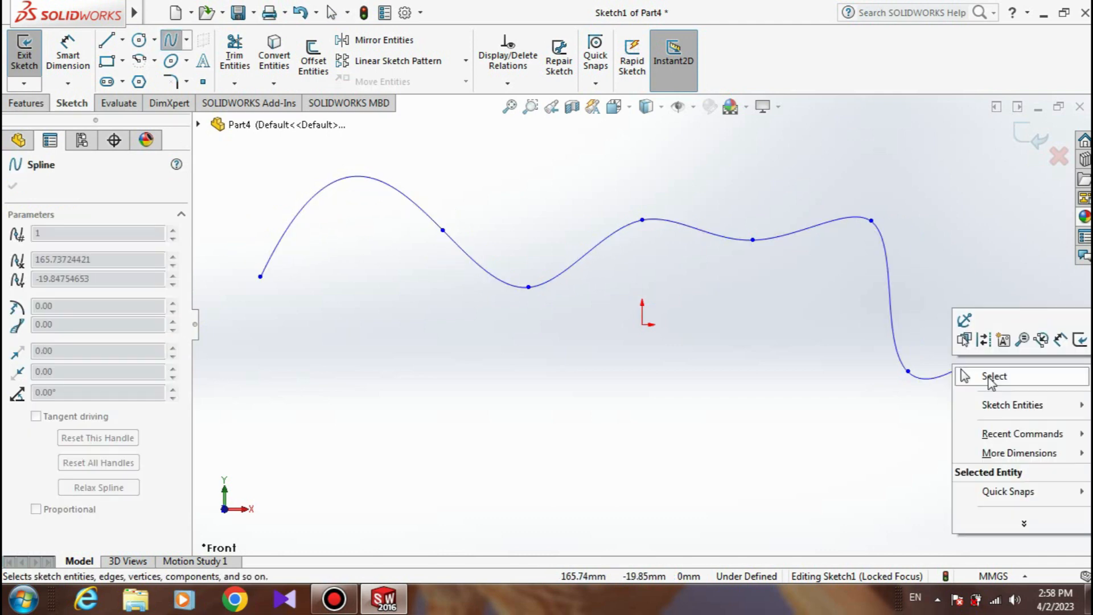
left_click(992, 376)
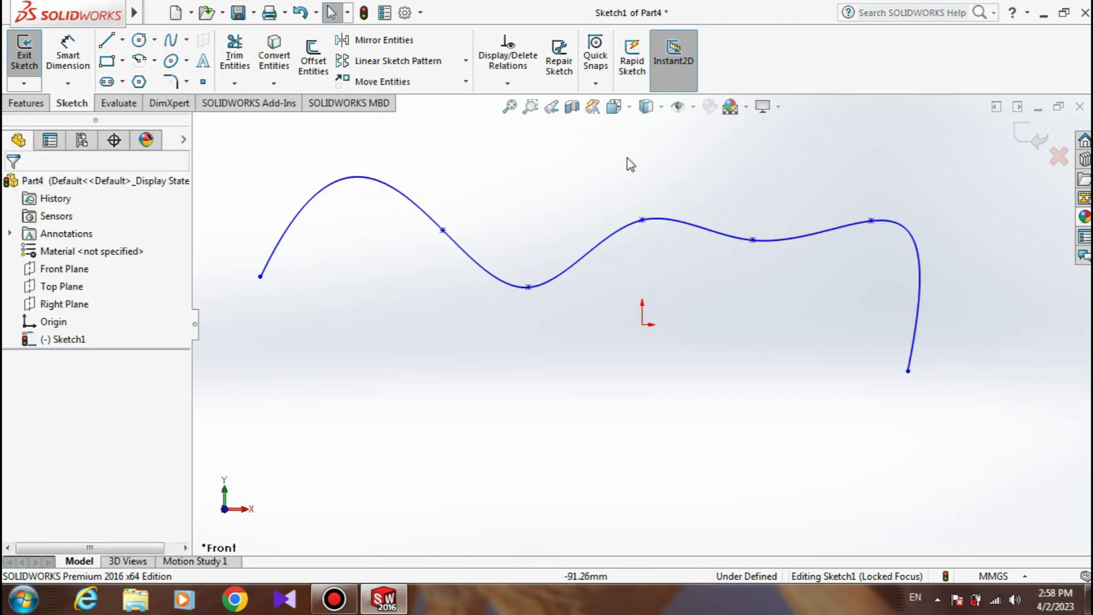
left_click(443, 231)
mouse_move(399, 184)
left_mouse_down()
mouse_move(386, 224)
mouse_move(277, 196)
mouse_move(463, 224)
mouse_move(403, 201)
left_mouse_up()
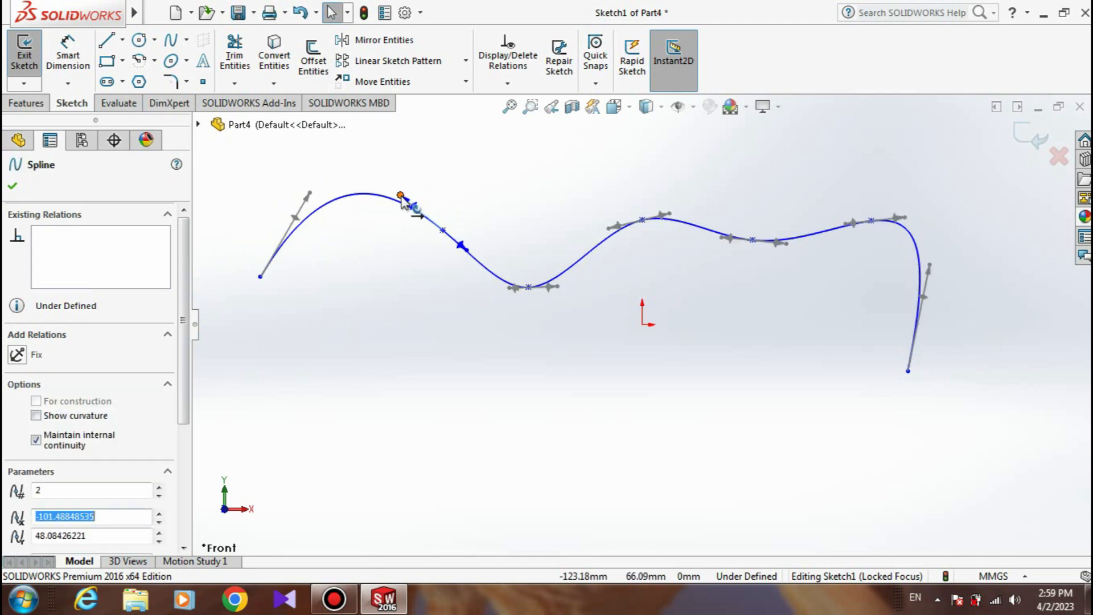
left_click(915, 239)
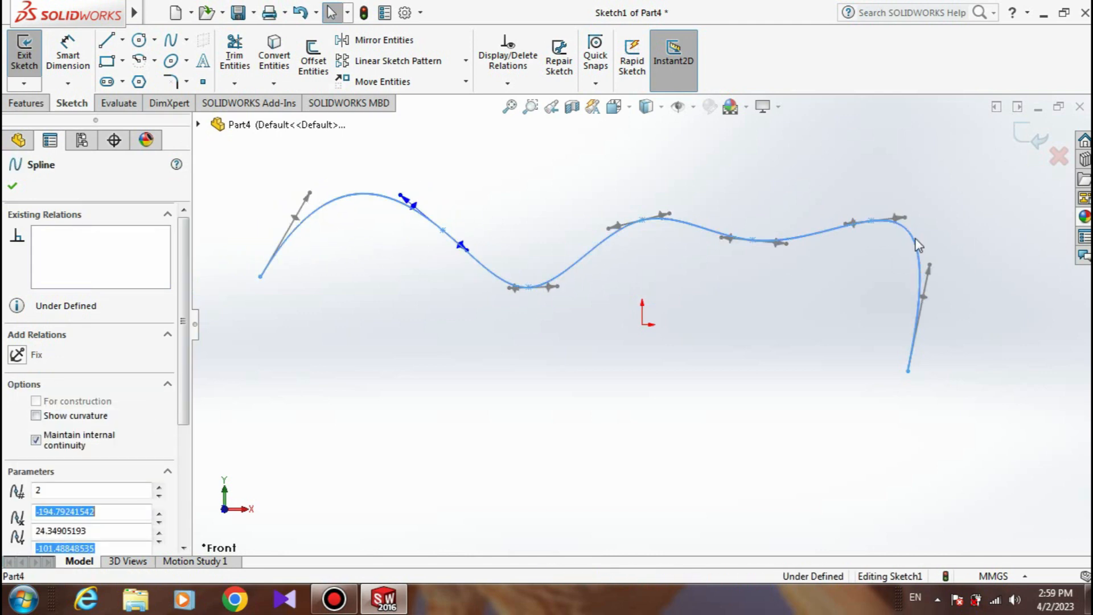
key("Delete")
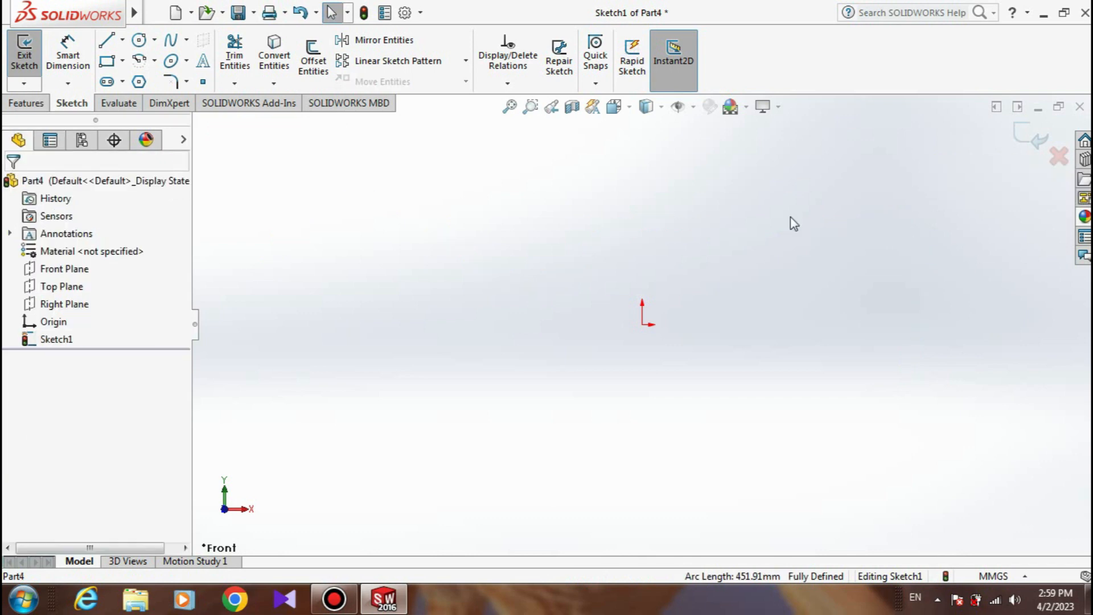
- Sketch two corner rectangles, one left of the origin and a larger one about 160 by 93 mm around the origin
left_click(109, 60)
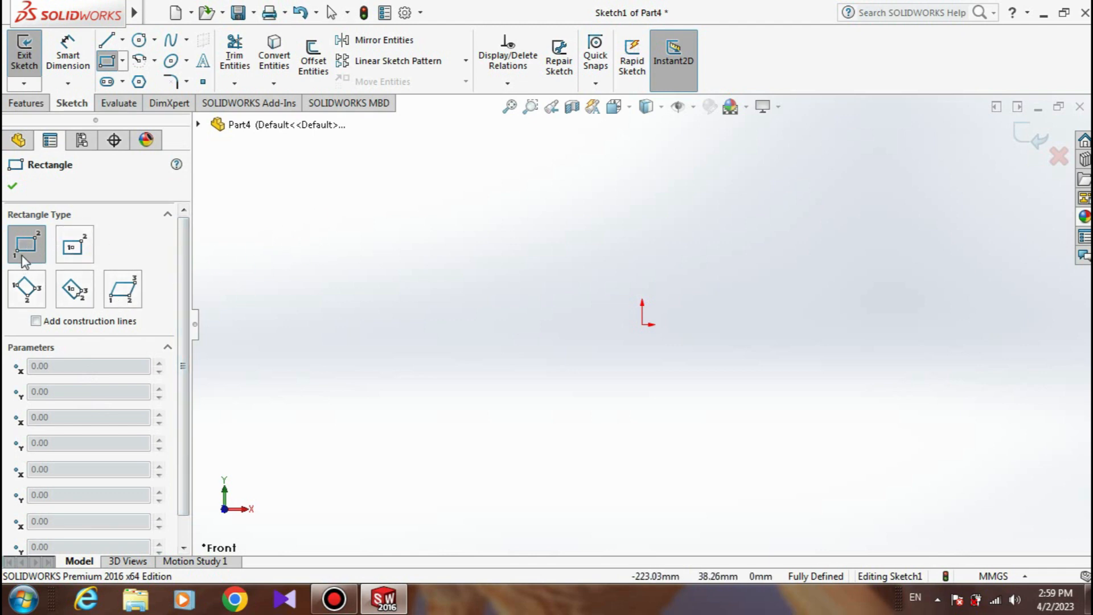
left_click(325, 220)
left_click(538, 325)
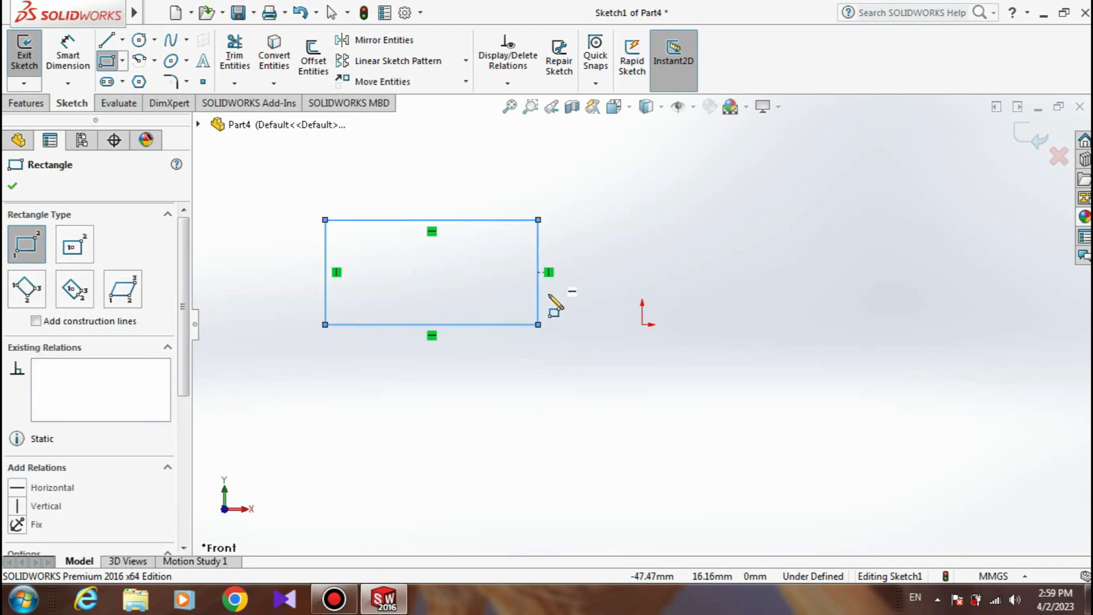
left_click(626, 162)
left_click(940, 344)
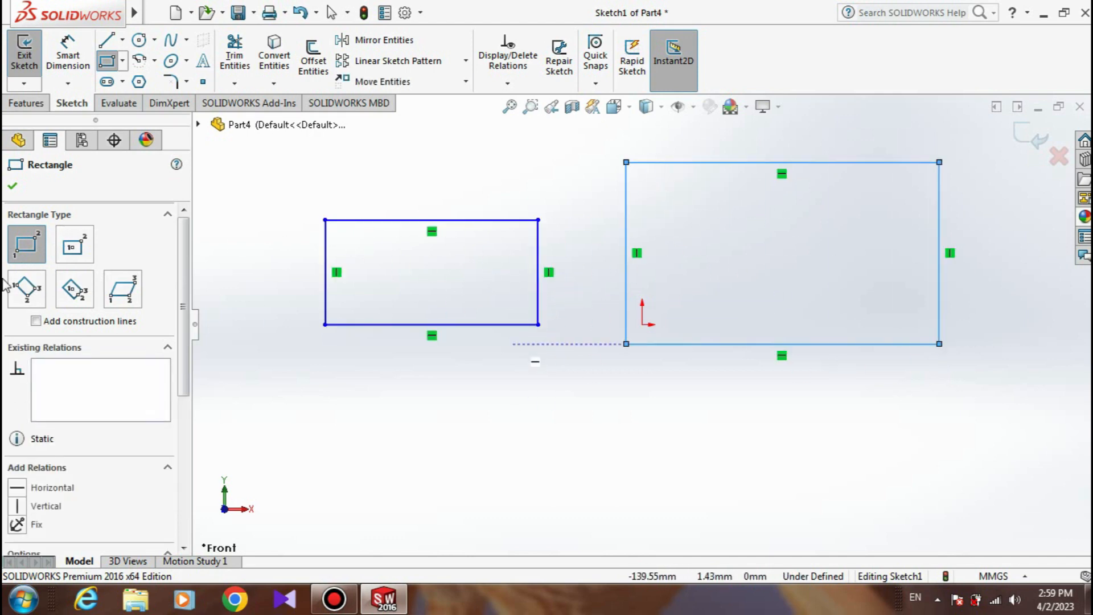
left_click(92, 254)
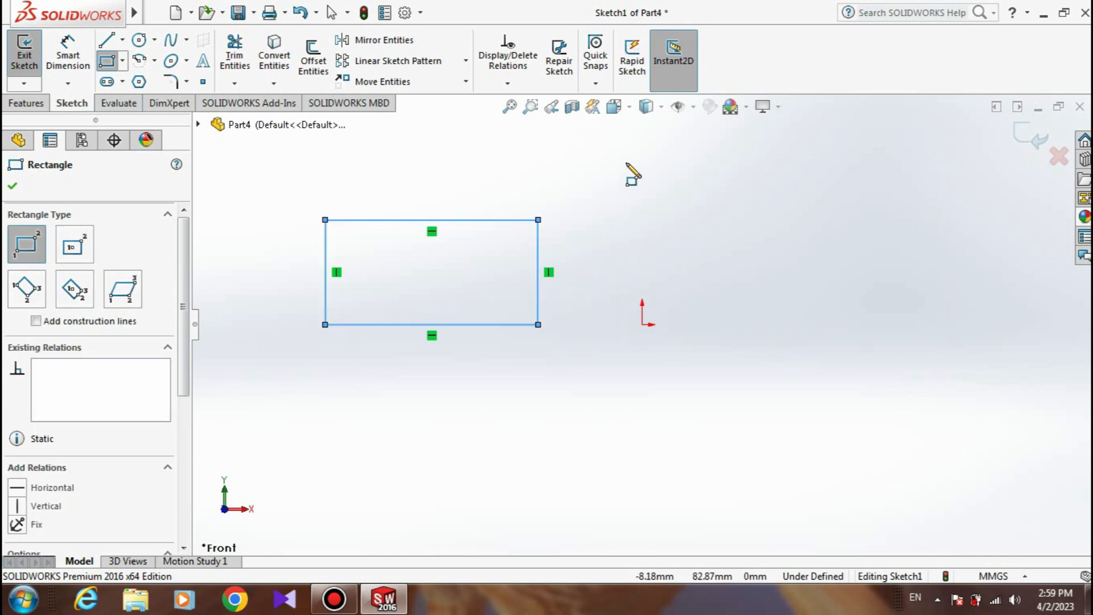
left_click(626, 162)
left_click(940, 344)
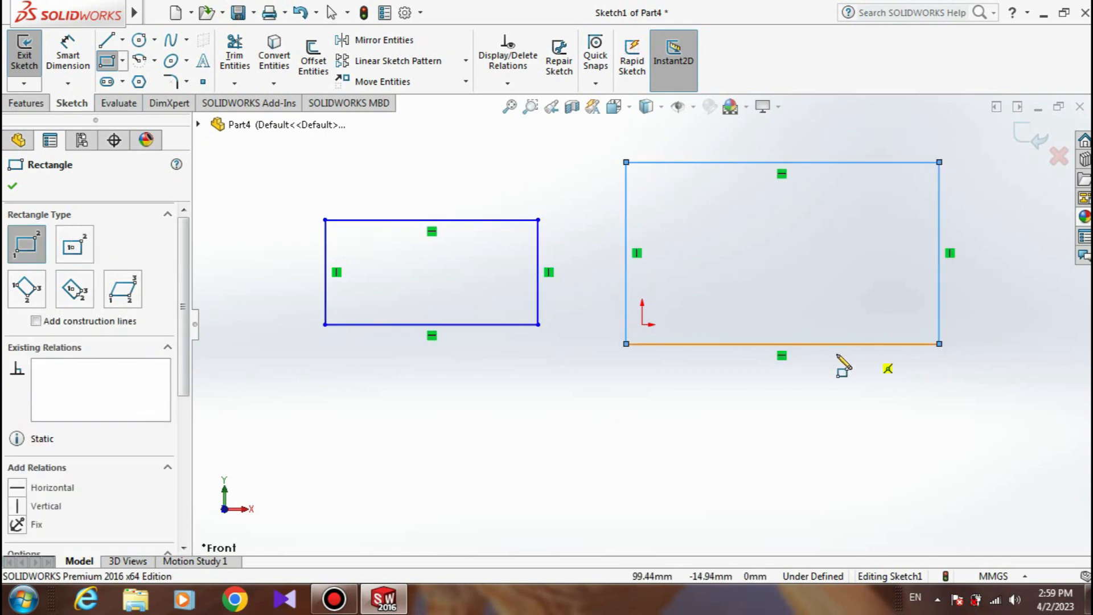
- Sketch a center rectangle about 90 by 54 mm below the smaller corner rectangle, with construction lines from corners
left_click(91, 254)
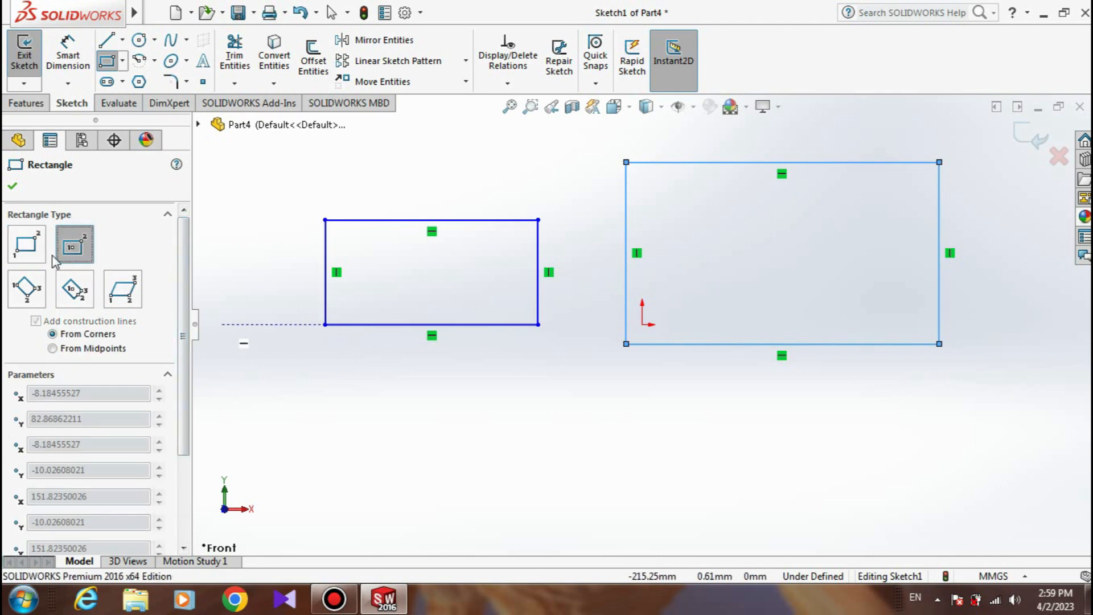
left_click(320, 400)
left_click(407, 454)
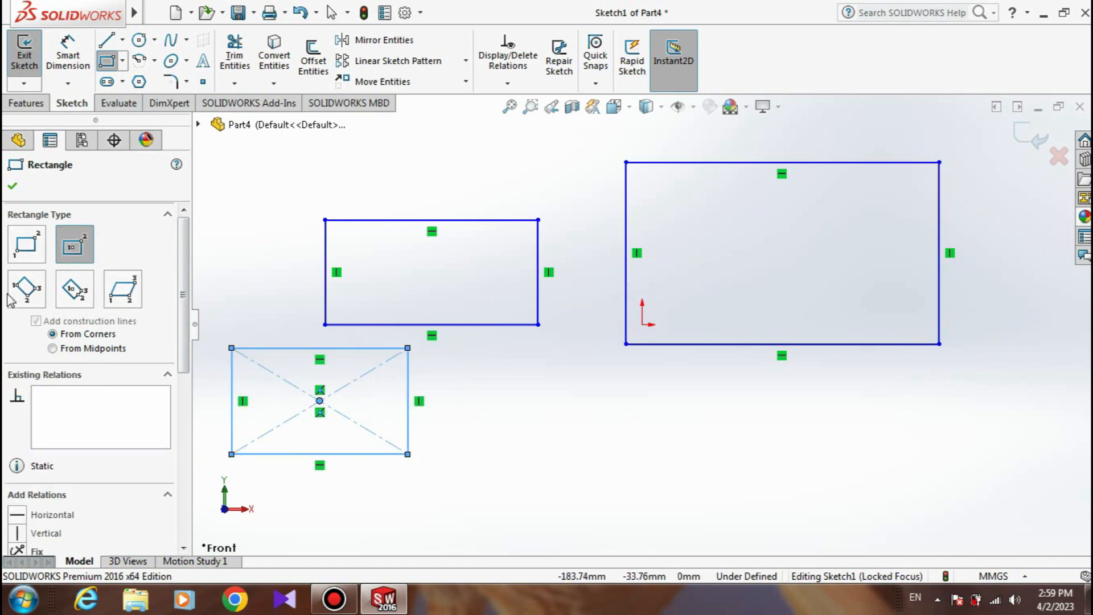
- Sketch a tilted 3 point corner rectangle about 57 by 24 mm, below and left of the origin
left_click(22, 291)
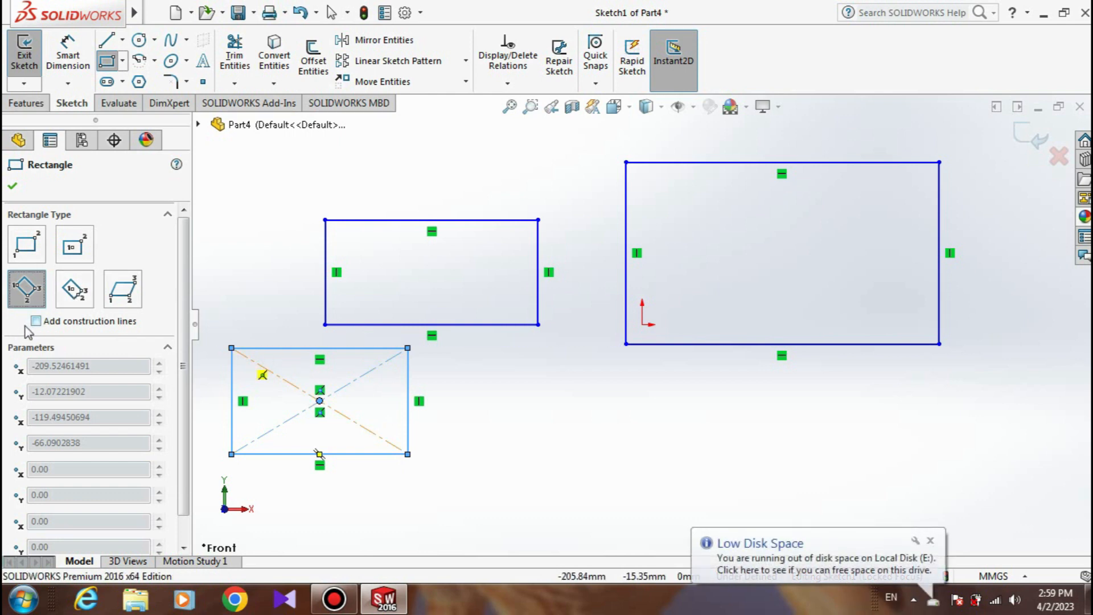
left_click(509, 469)
left_click(597, 401)
left_click(627, 437)
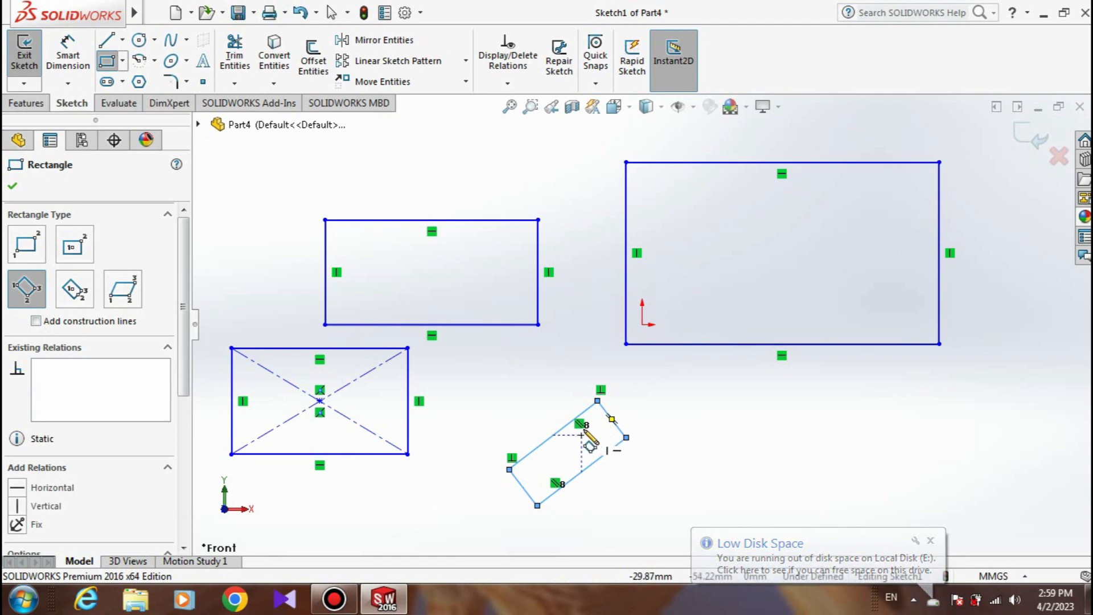
- Sketch a tilted 3 point center rectangle below the large corner rectangle, with its centre at about X 35, Y -96 mm
left_click(73, 288)
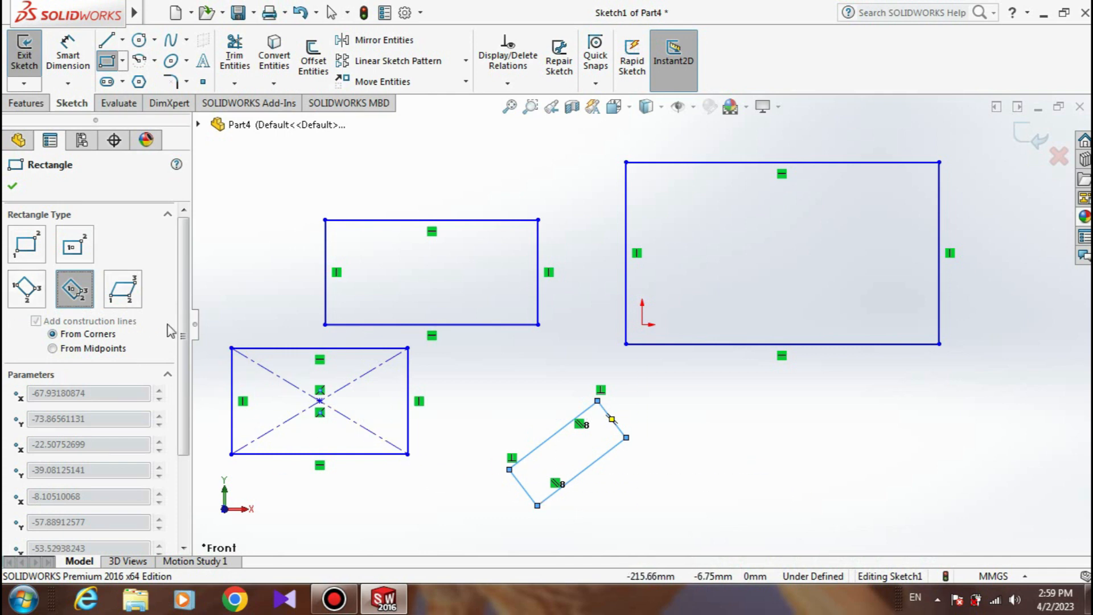
left_click(712, 511)
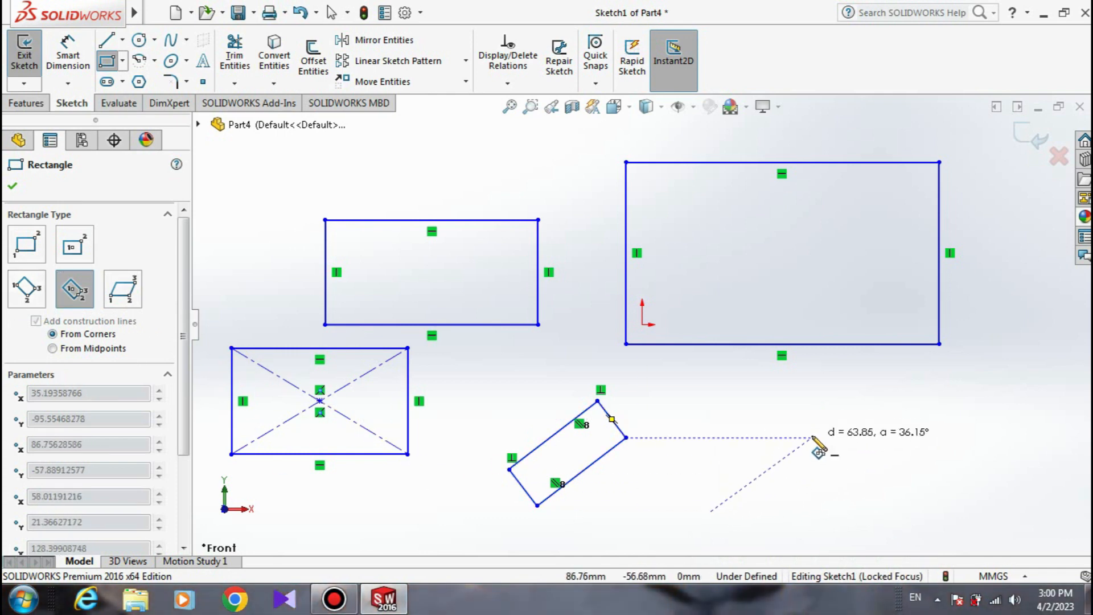
left_click(846, 449)
left_click(846, 458)
key("z")
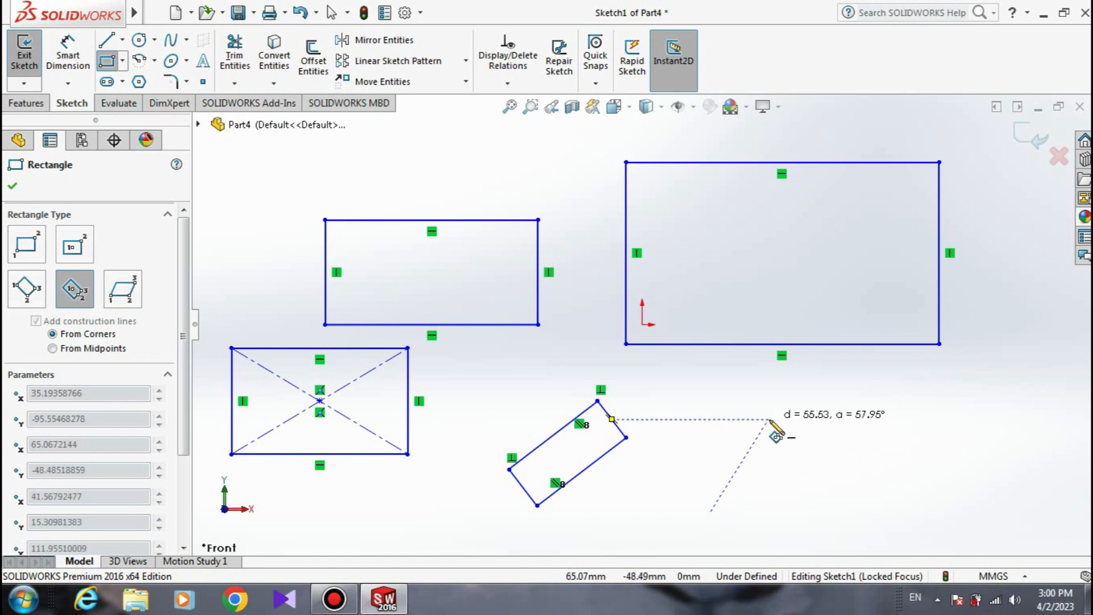
left_click(829, 420)
left_click(706, 472)
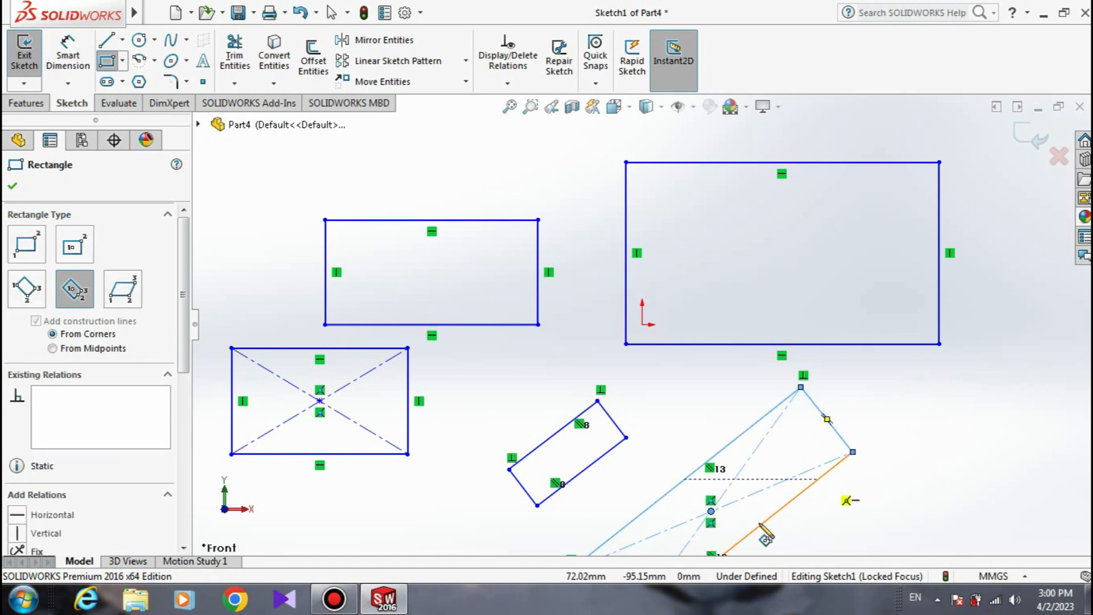
key("z")
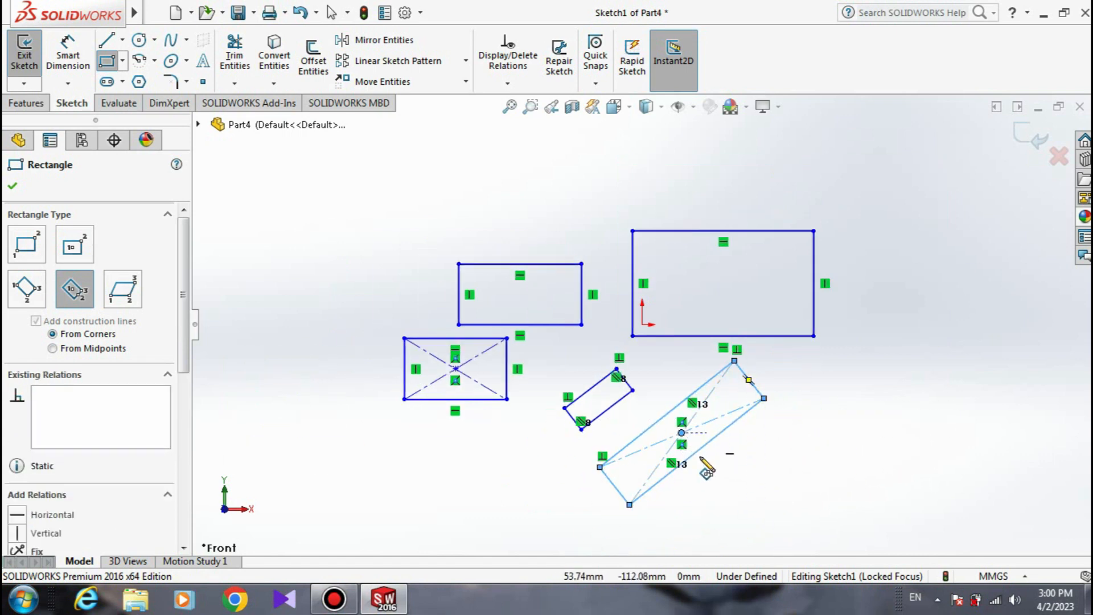
- Sketch a parallelogram from three corners to the right of the tilted rectangles, and end the rectangle command
left_click(122, 293)
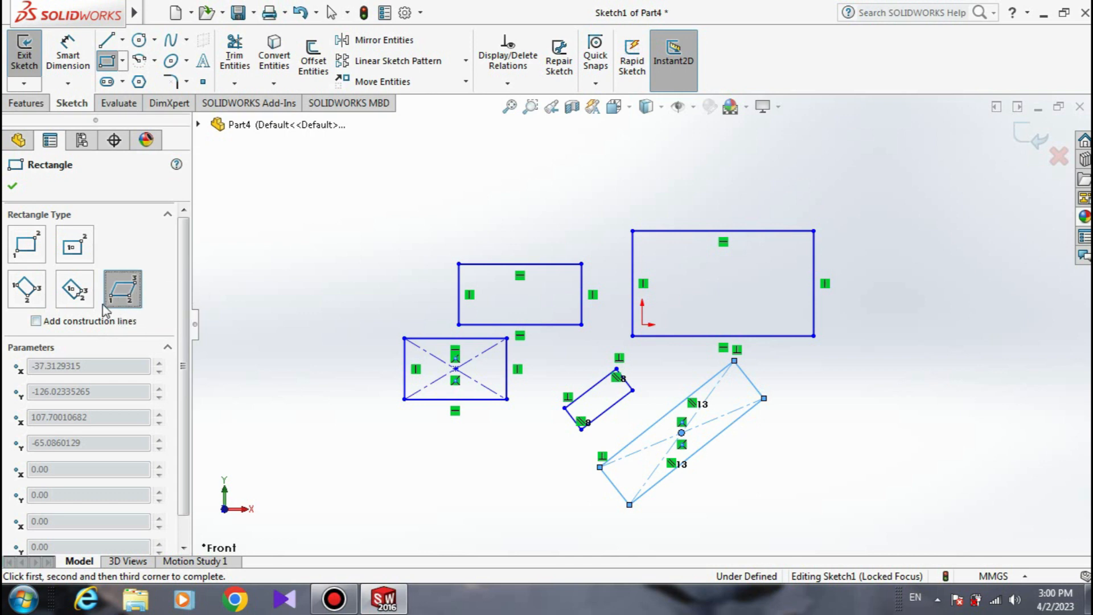
left_click(834, 433)
left_click(932, 326)
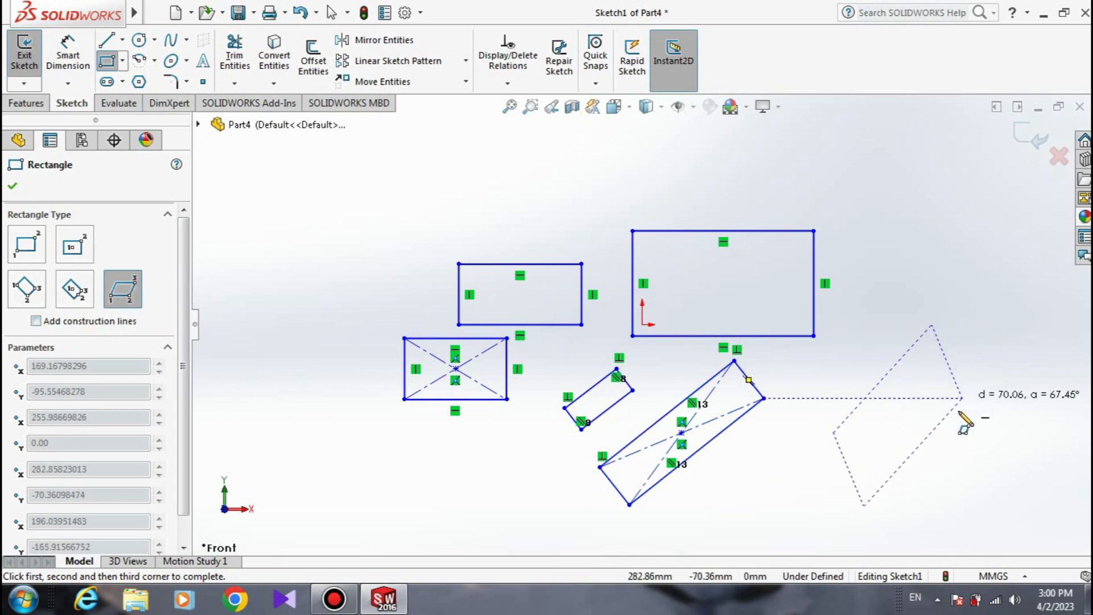
left_click(923, 419)
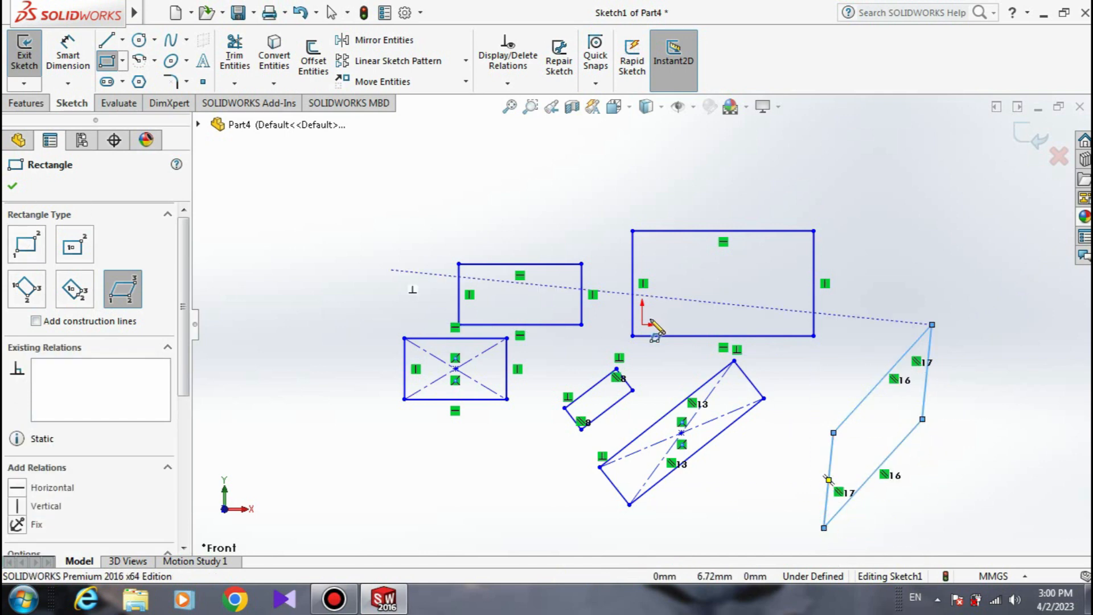
left_click(11, 187)
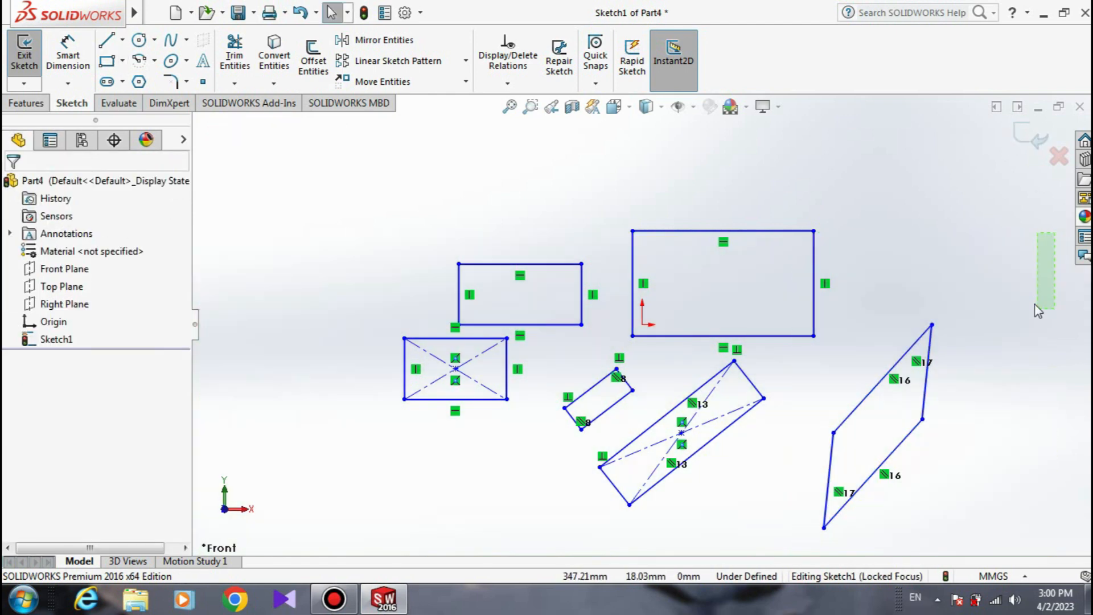
mouse_move(1034, 192)
left_mouse_down()
mouse_move(832, 445)
mouse_move(290, 557)
left_mouse_up()
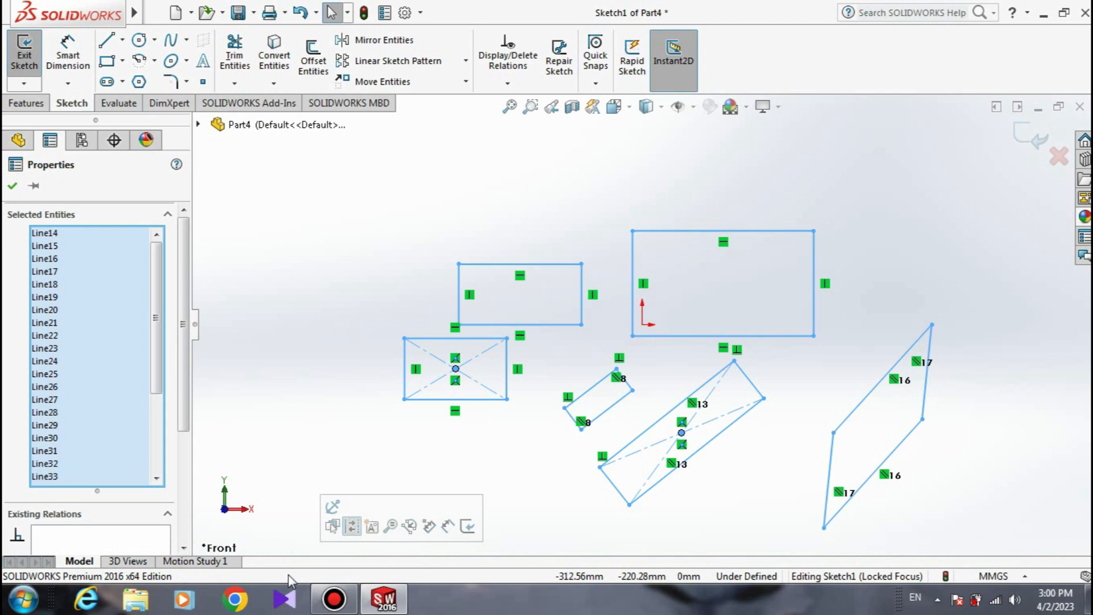
key("Delete")
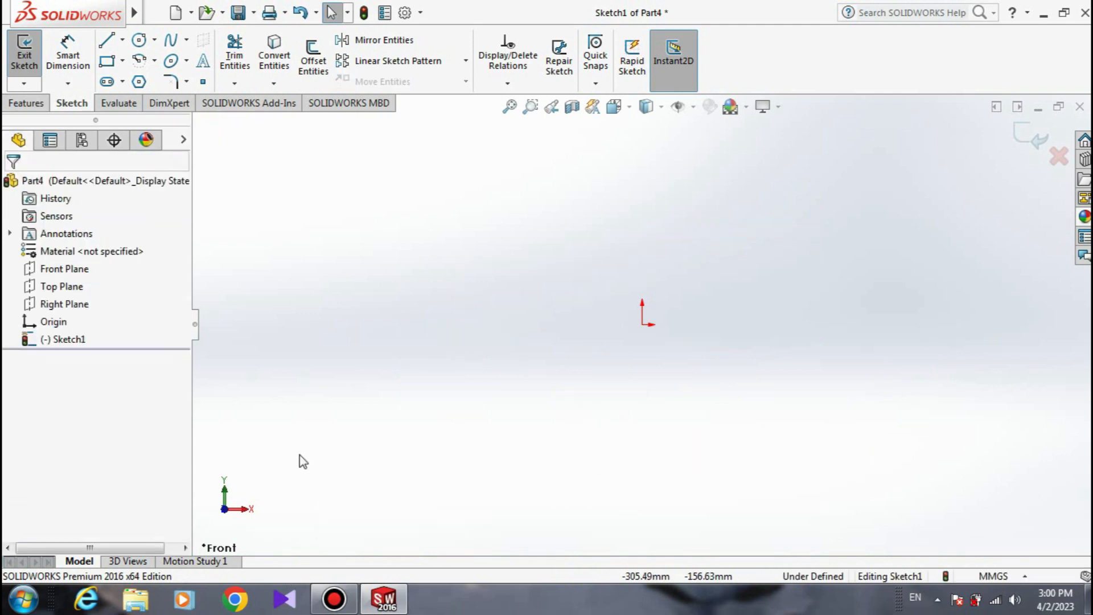
left_click(139, 60)
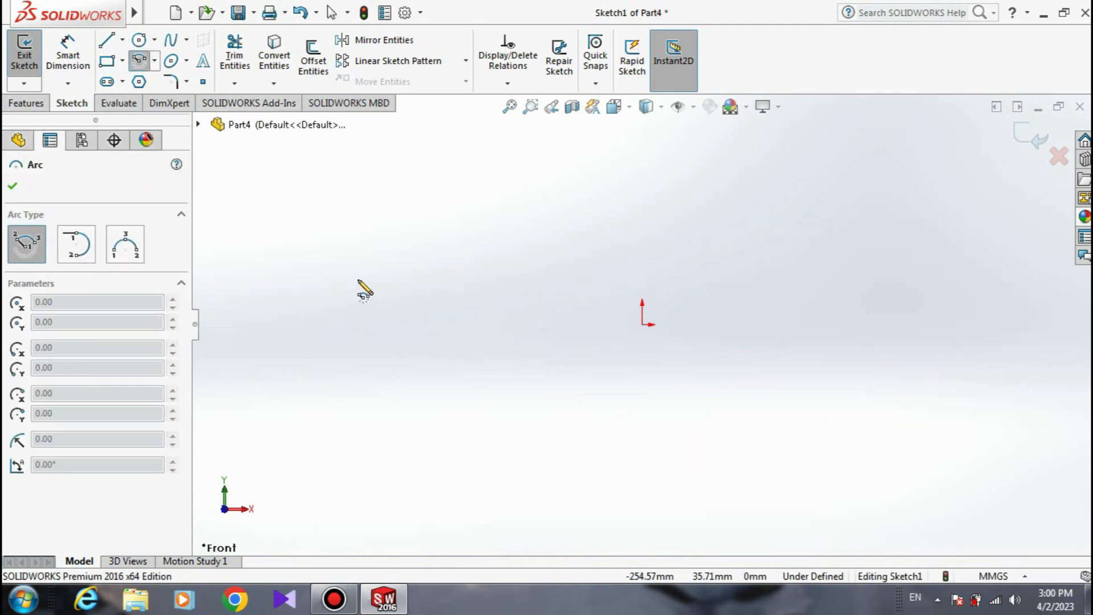
key("Escape")
key("ctrl+z")
- Delete all the rectangles and the parallelogram from the sketch
mouse_move(1032, 194)
left_mouse_down()
mouse_move(291, 556)
mouse_move(290, 578)
left_mouse_up()
key("Delete")
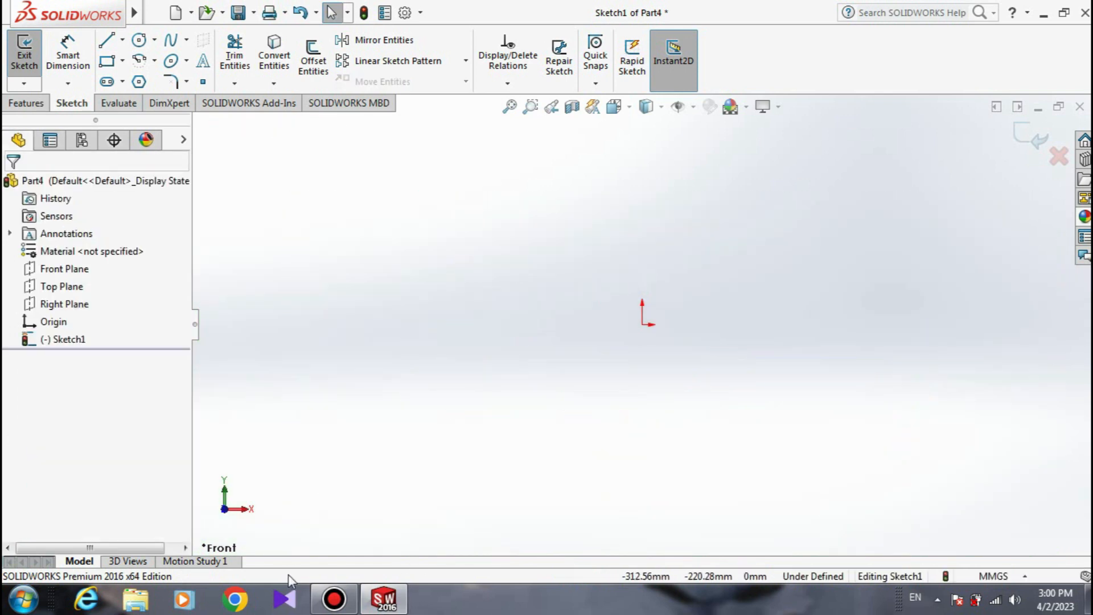
- Sketch a centerpoint arc bulging downward to the left of the origin, centred at about X -271, Y 0 mm
left_click(139, 60)
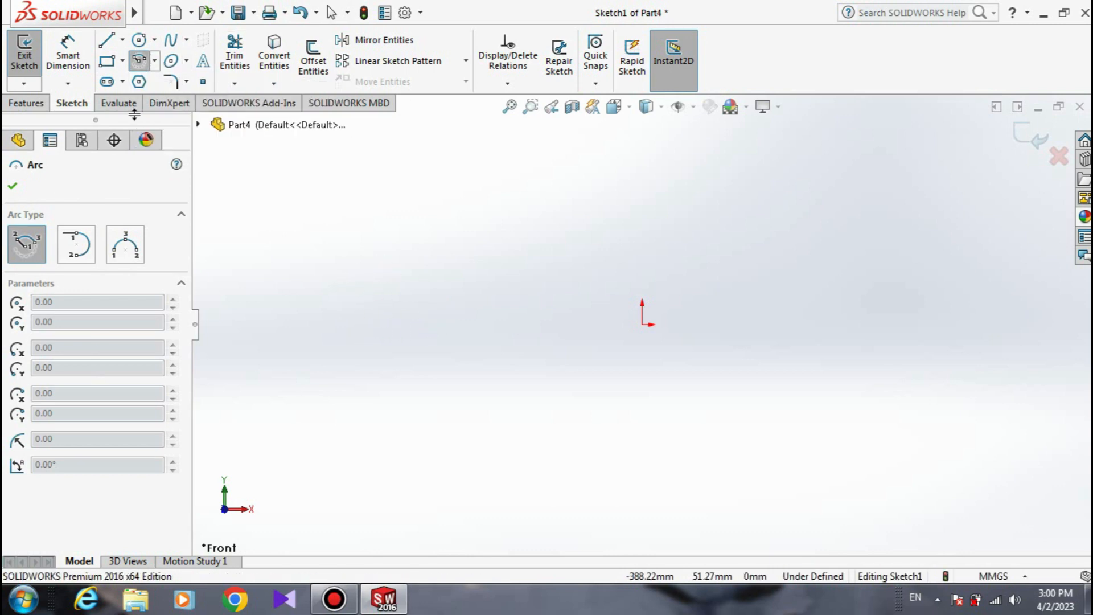
left_click(336, 325)
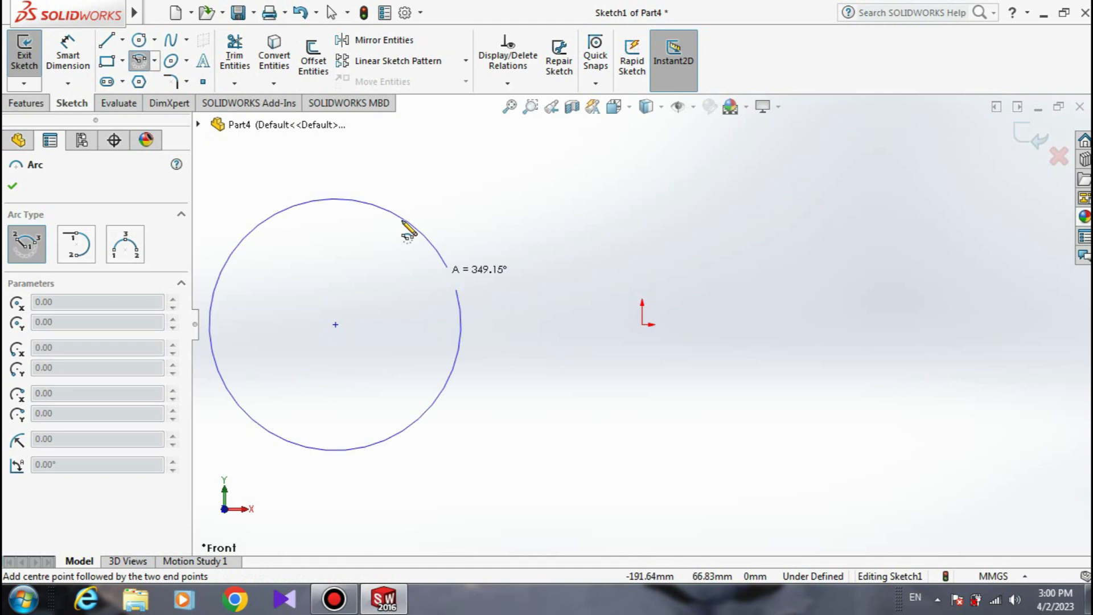
left_click(226, 336)
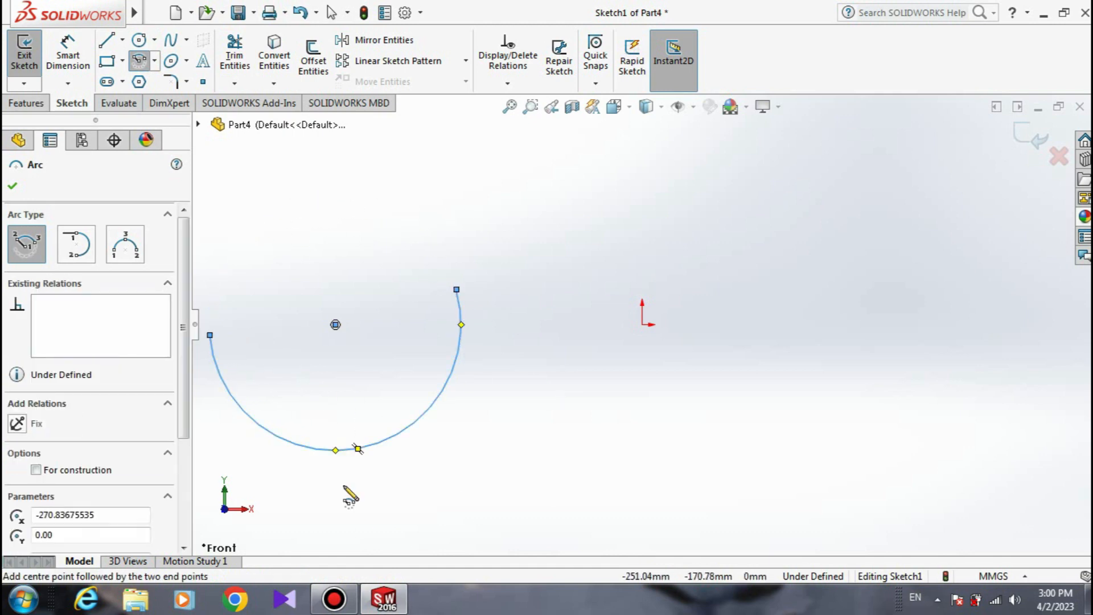
- Sketch a shallow upward-bulging 3 point arc above the origin, with its centre at about X 41, Y -116 mm
left_click(139, 253)
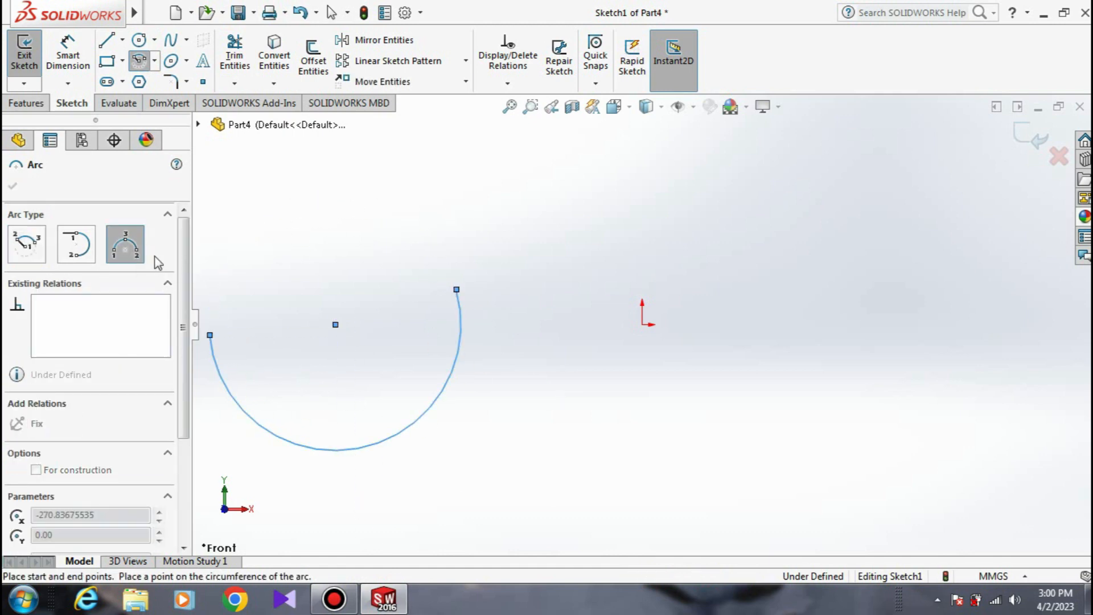
left_click(574, 246)
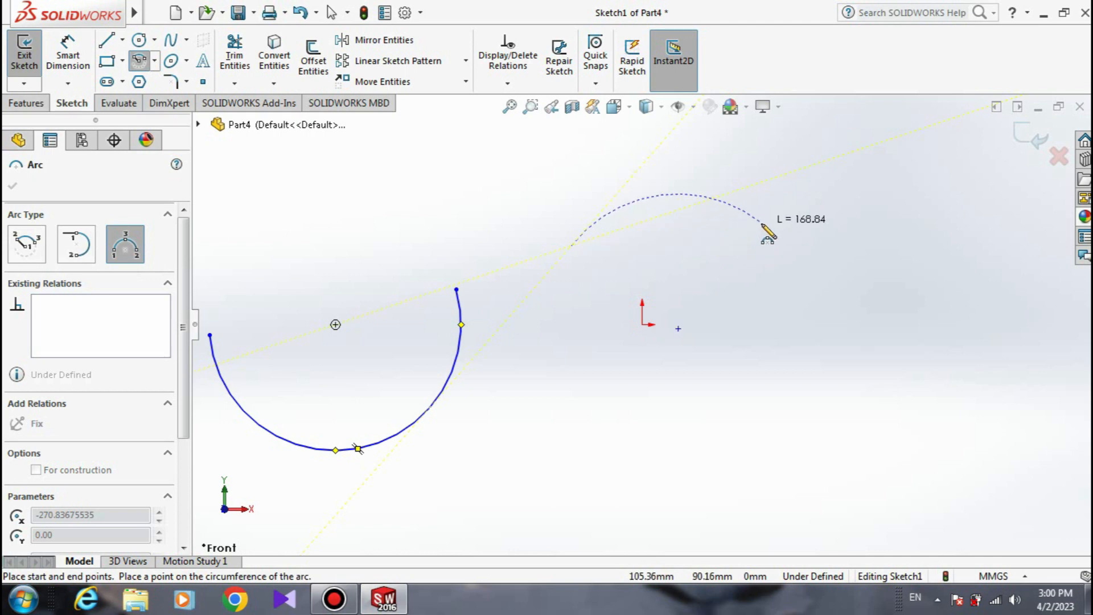
left_click(787, 235)
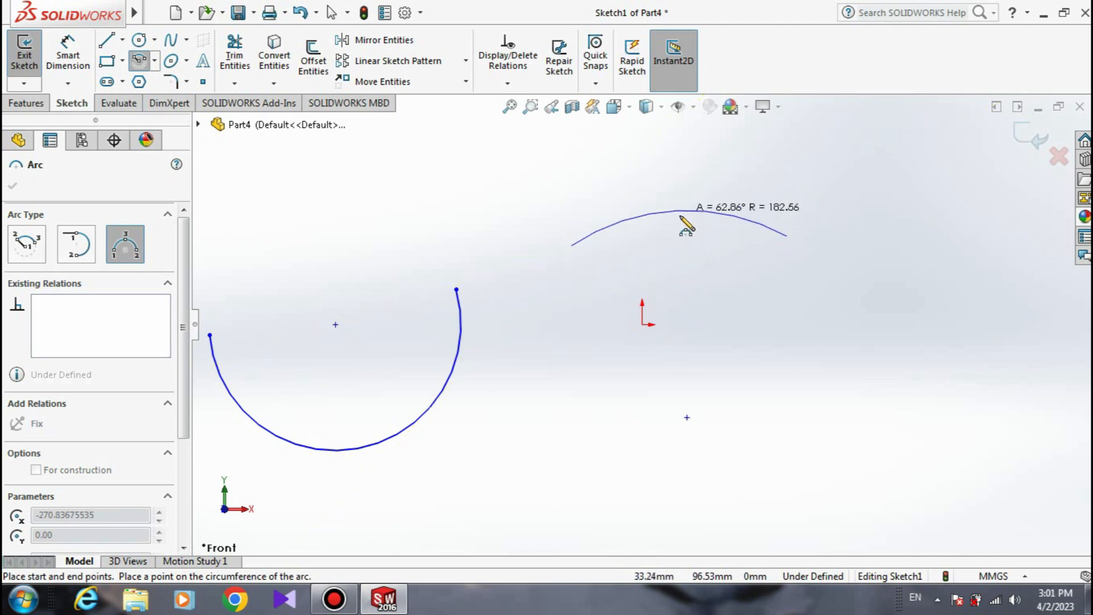
left_click(649, 221)
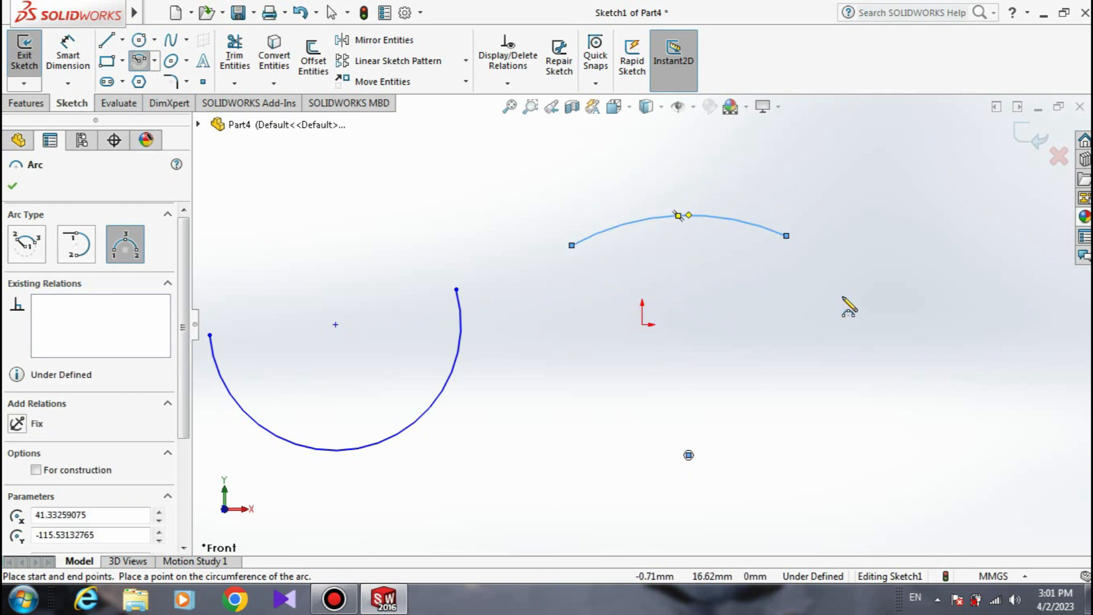
left_click(14, 188)
left_click_drag(854, 160, 194, 554)
key("Delete")
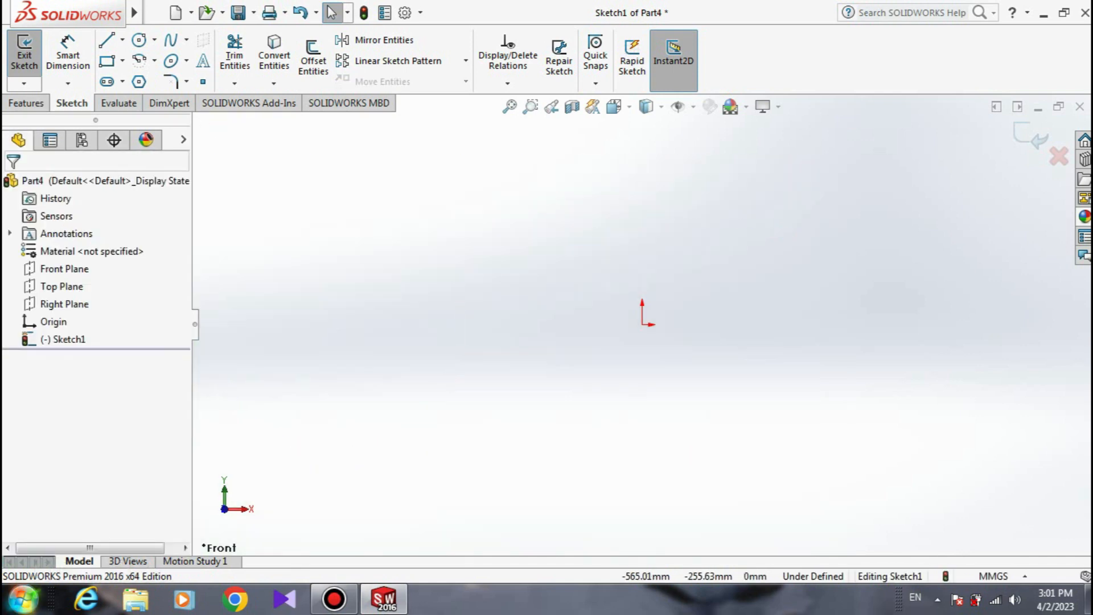
left_click(171, 60)
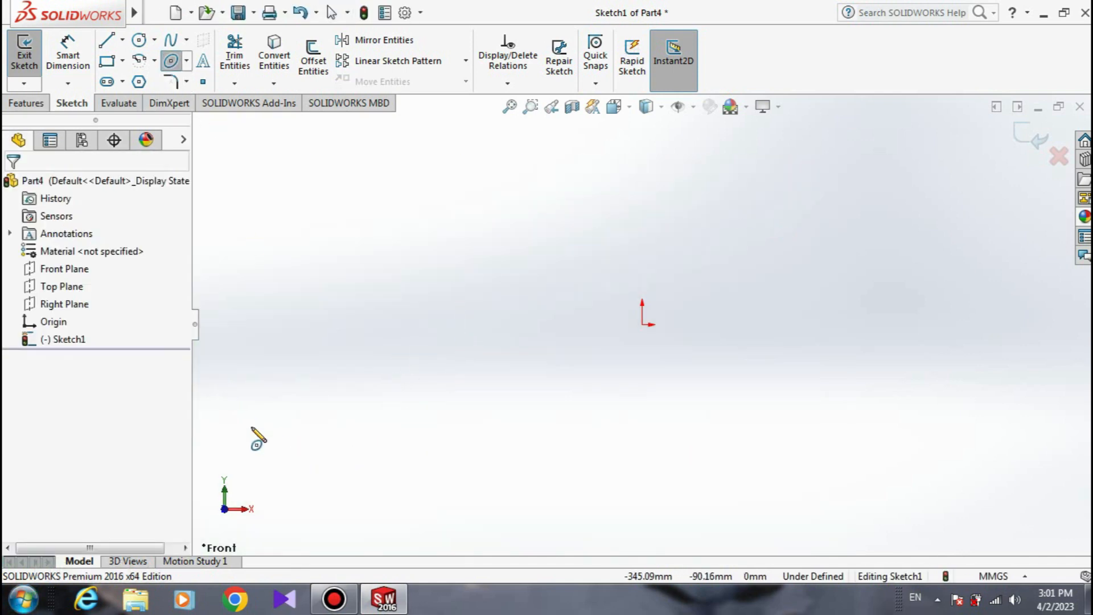
left_click(322, 371)
left_click(472, 247)
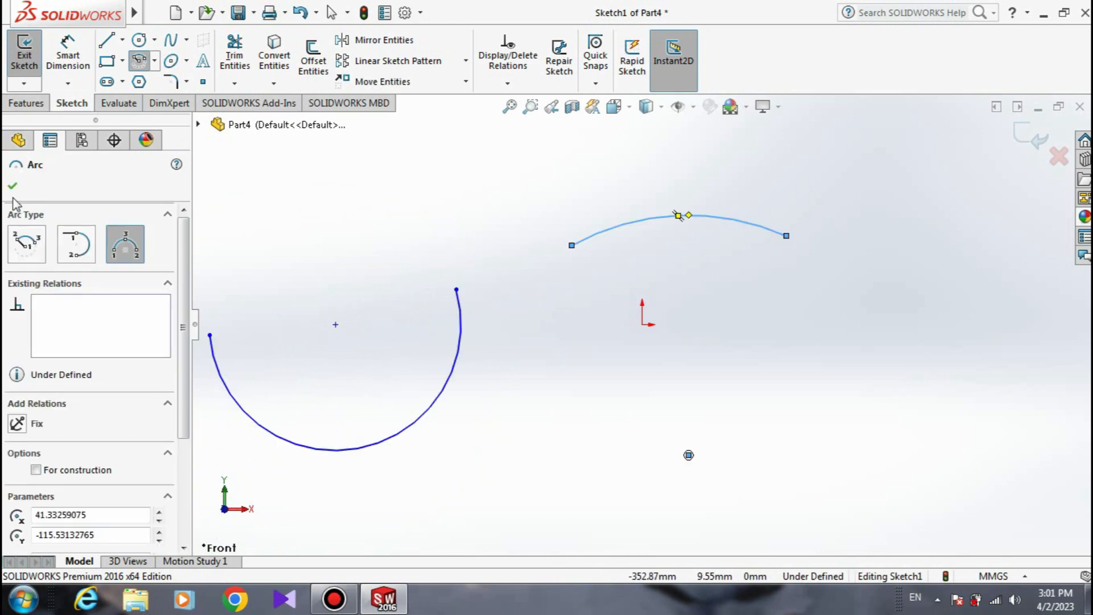
- End the arc command and delete both arcs from the sketch
left_click(12, 186)
left_click_drag(854, 160, 194, 553)
key("Delete")
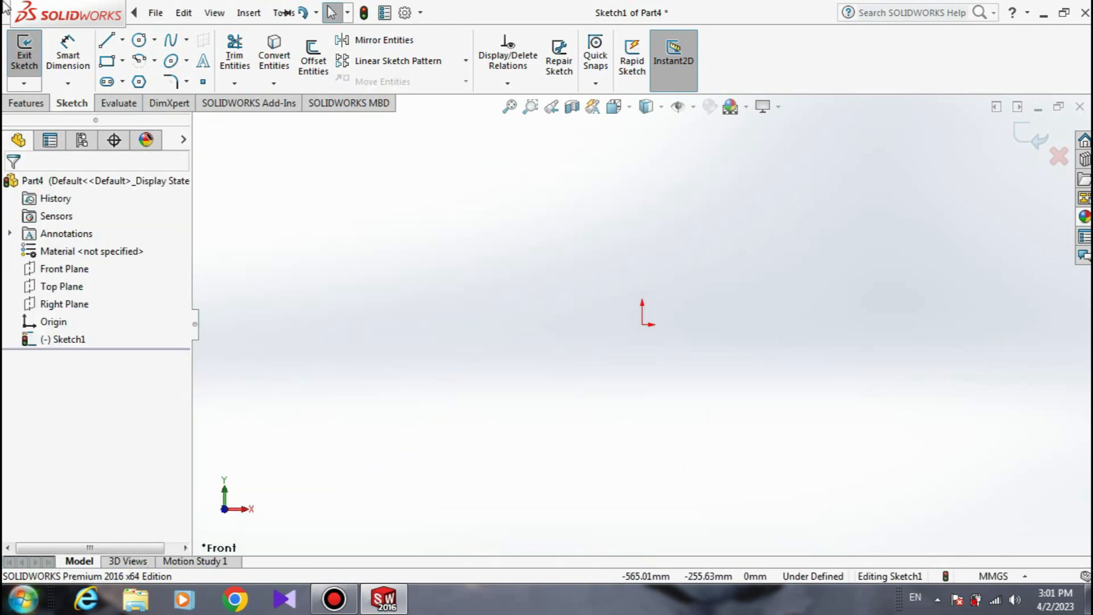
- Sketch a tilted ellipse with radii of about 173 and 58 mm, centred at about X -282, Y -42 mm, and end the command
left_click(171, 60)
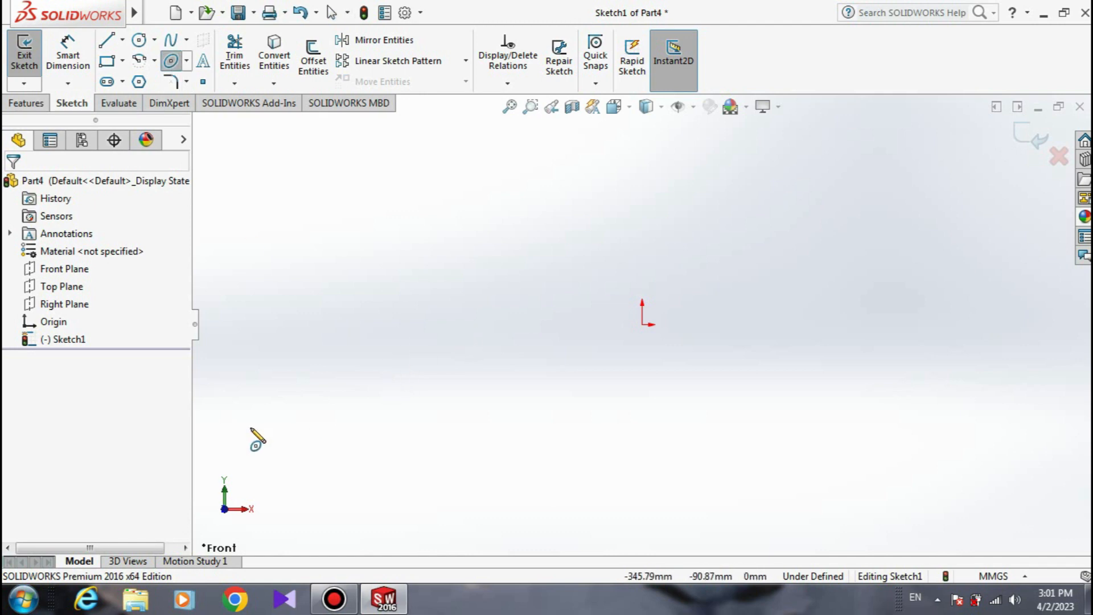
left_click(322, 372)
left_click(466, 240)
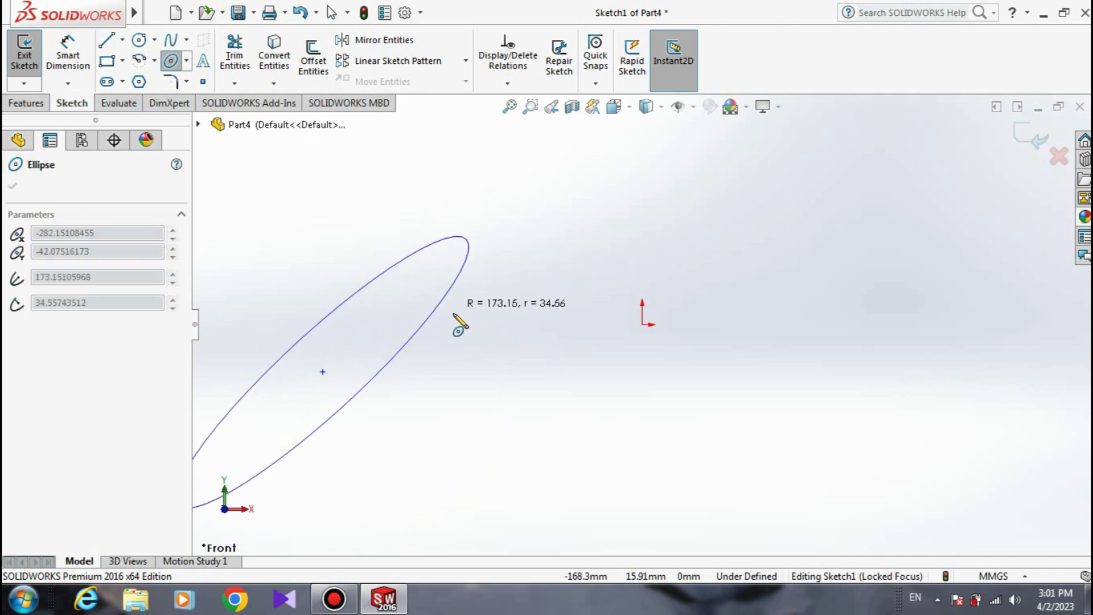
left_click(316, 288)
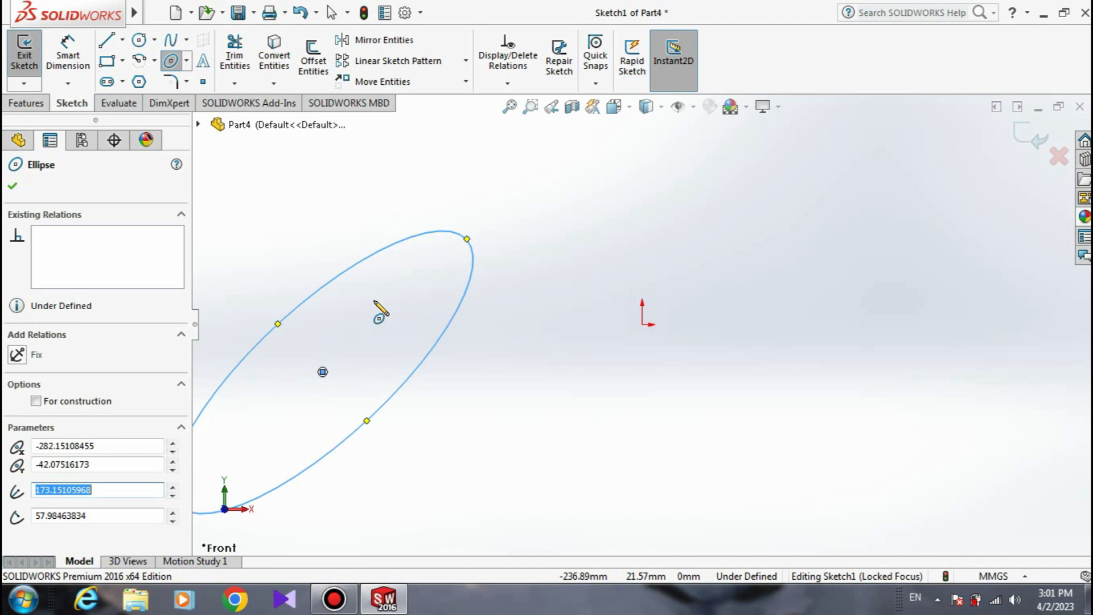
left_click(14, 189)
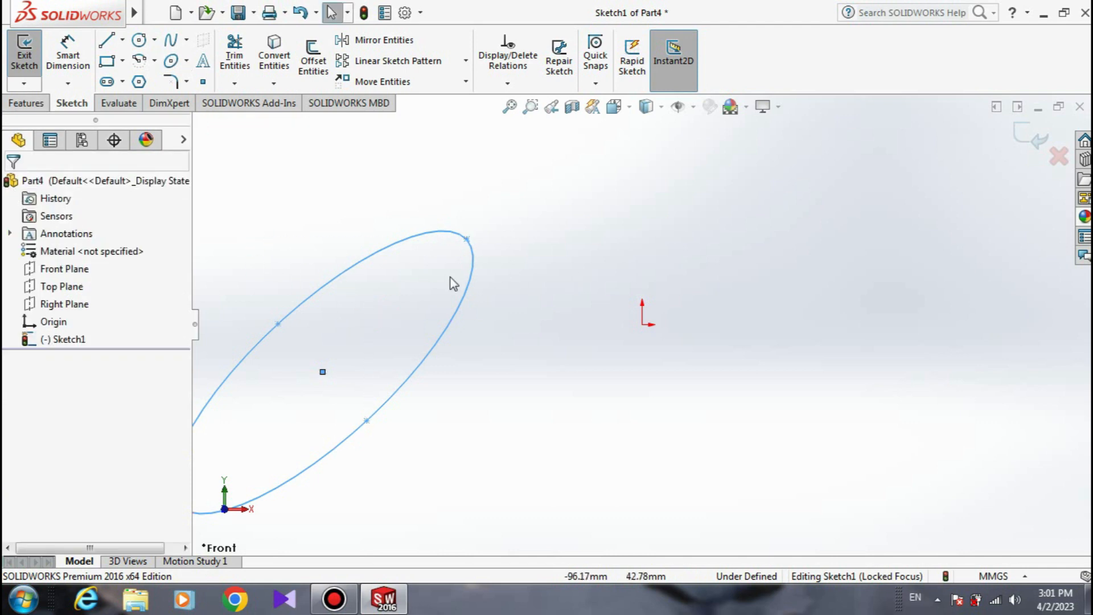
- Delete the tilted ellipse from the sketch
left_click(451, 238)
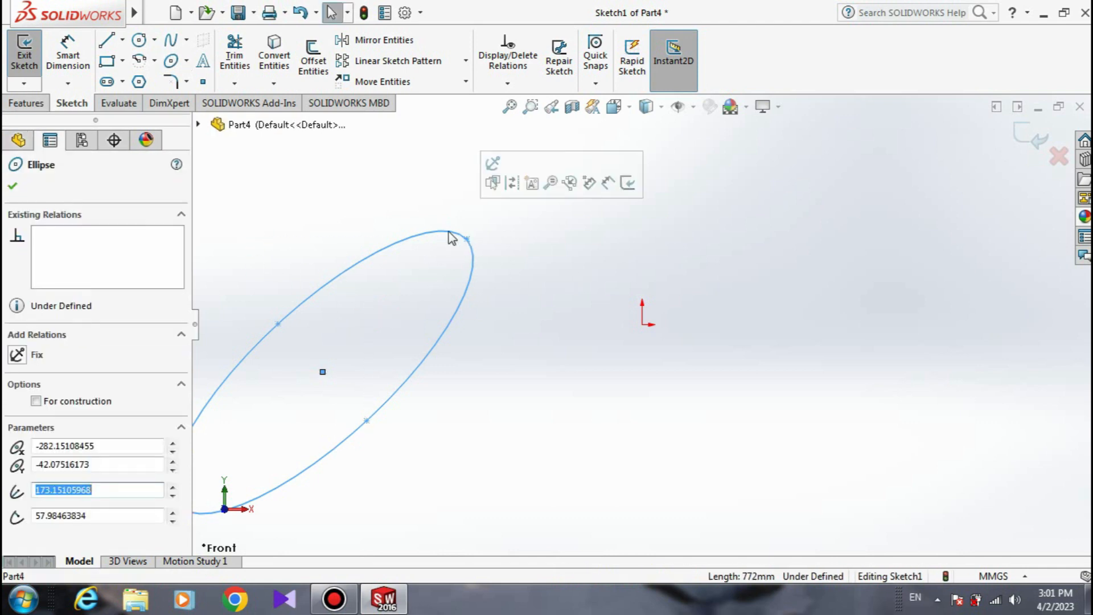
key("Delete")
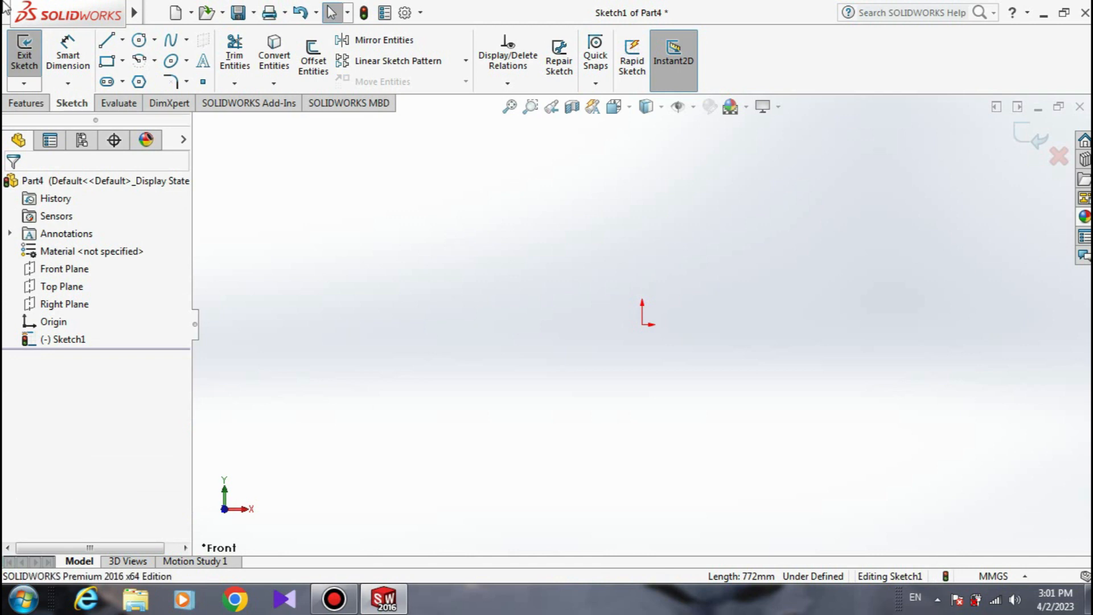
- Sketch a slightly tilted straight slot left of the origin, about 161 mm between end centres and 87 mm wide
left_click(107, 82)
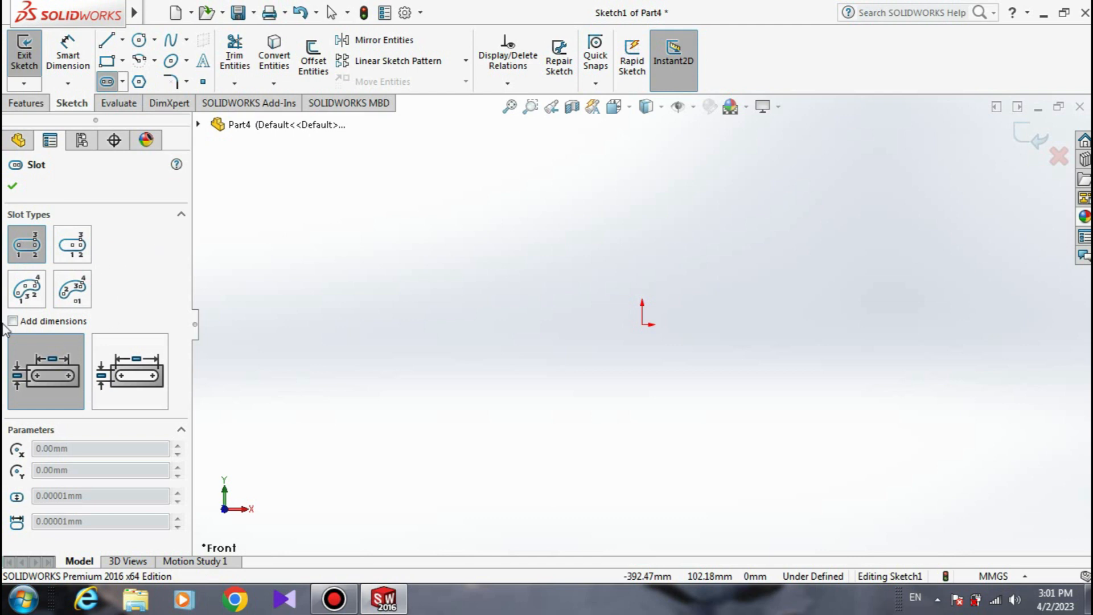
left_click(340, 288)
left_click(523, 281)
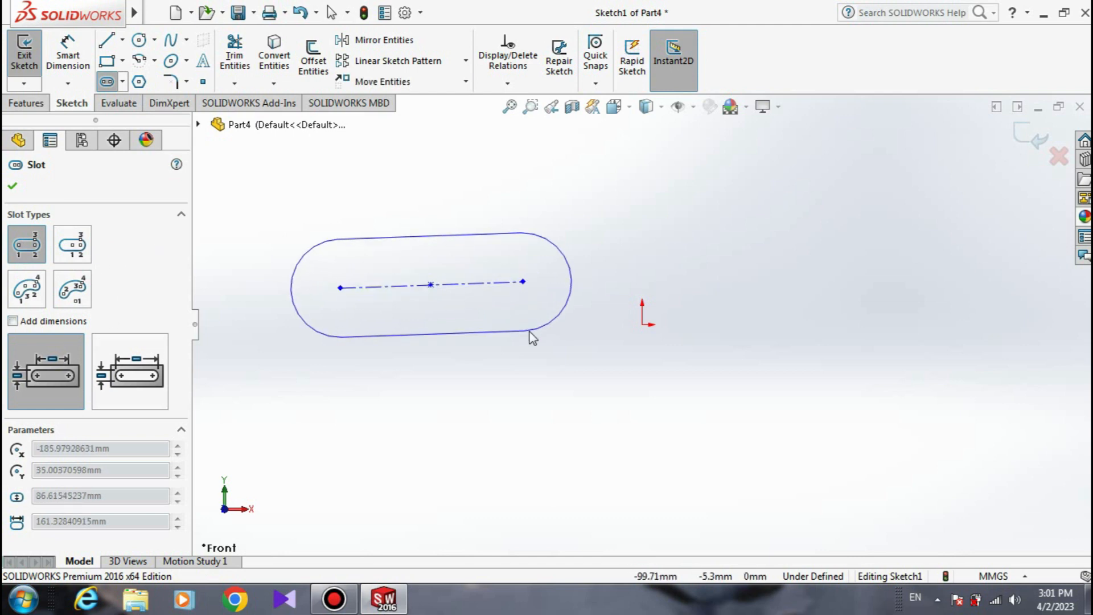
left_click(530, 335)
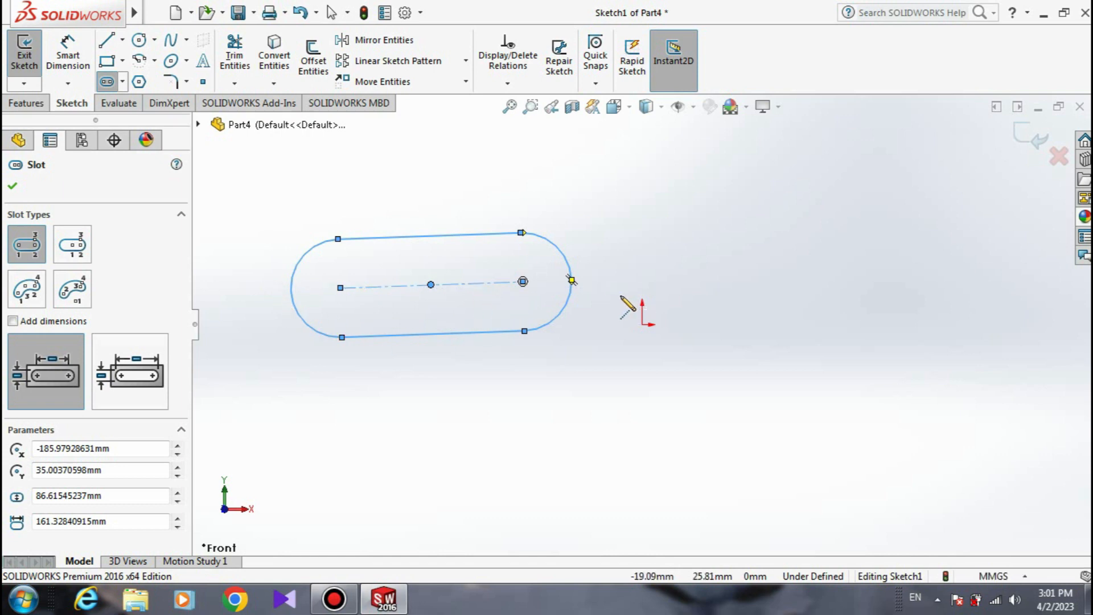
left_click(87, 254)
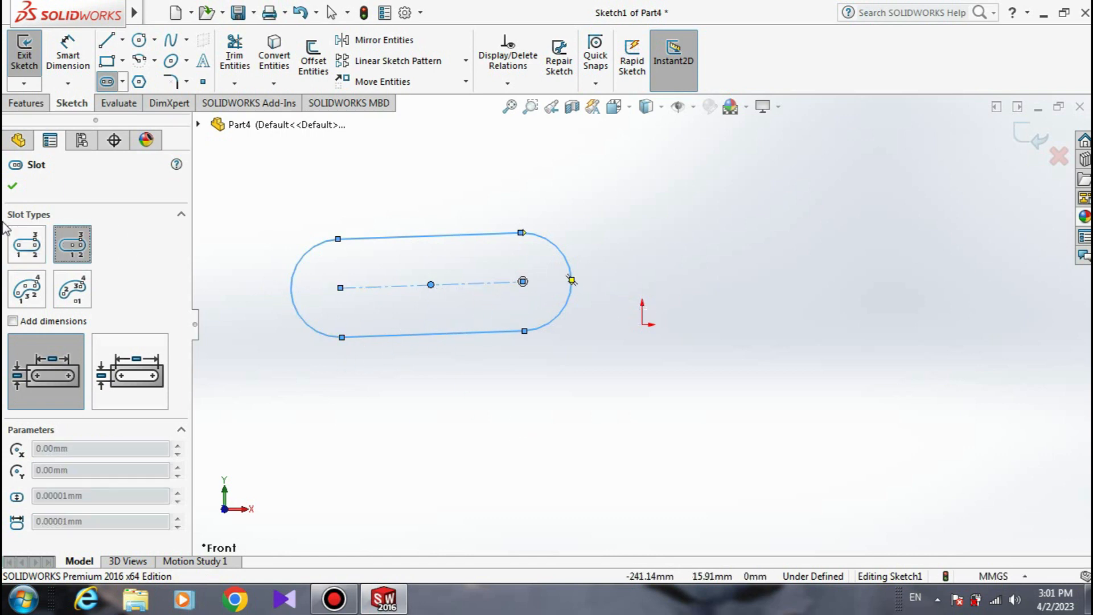
left_click(443, 437)
left_click(597, 443)
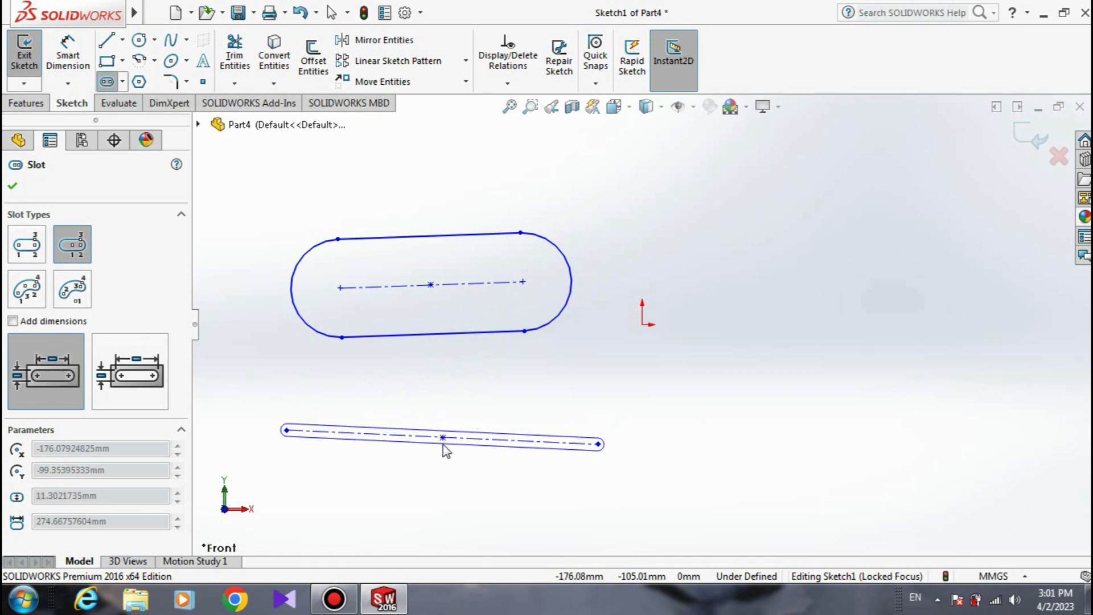
left_click(441, 467)
key("ctrl+z")
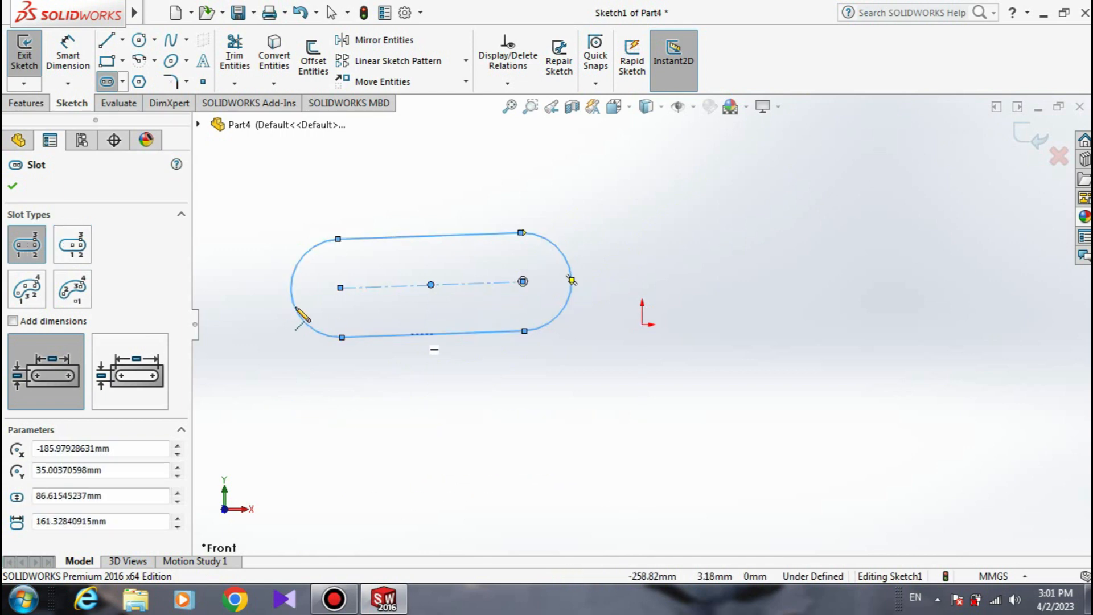
- Sketch a centerpoint straight slot below the first slot, about 275 mm between end centres and 50 mm wide
left_click(72, 245)
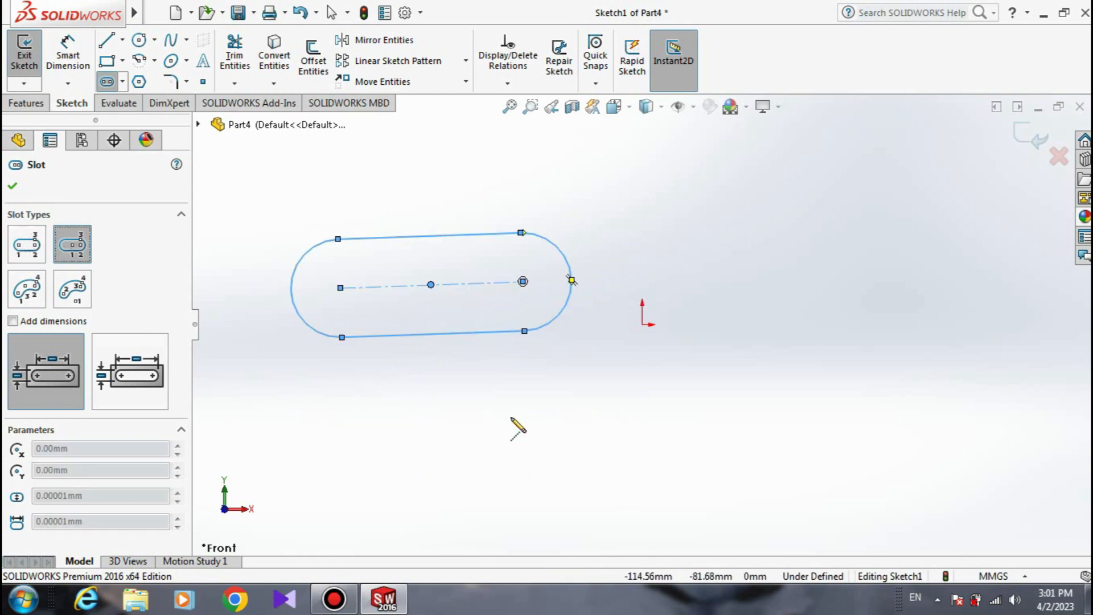
left_click(443, 437)
left_click(597, 443)
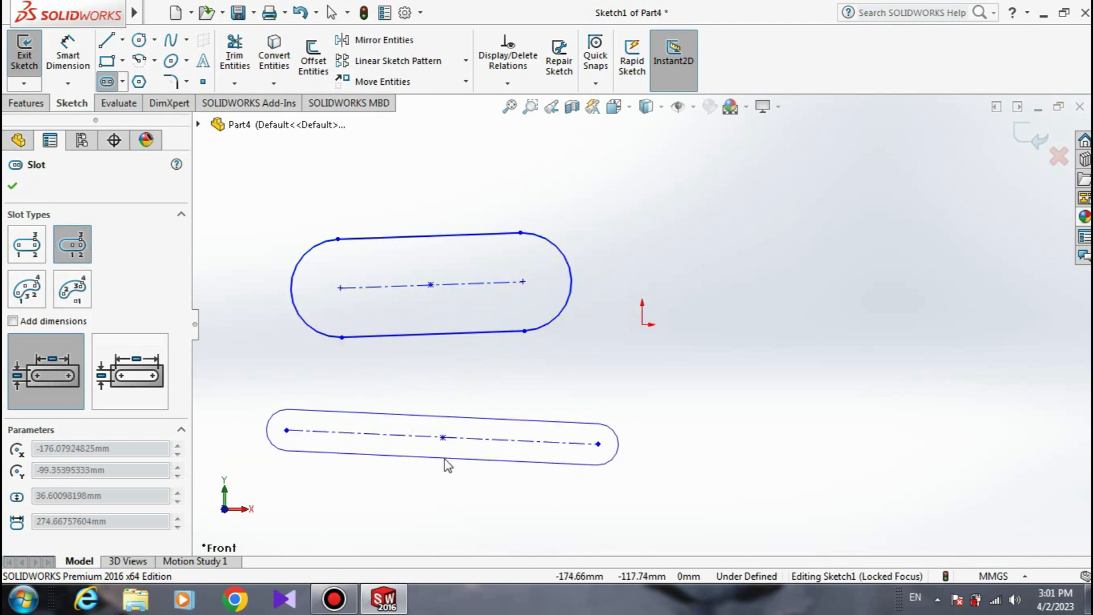
left_click(447, 468)
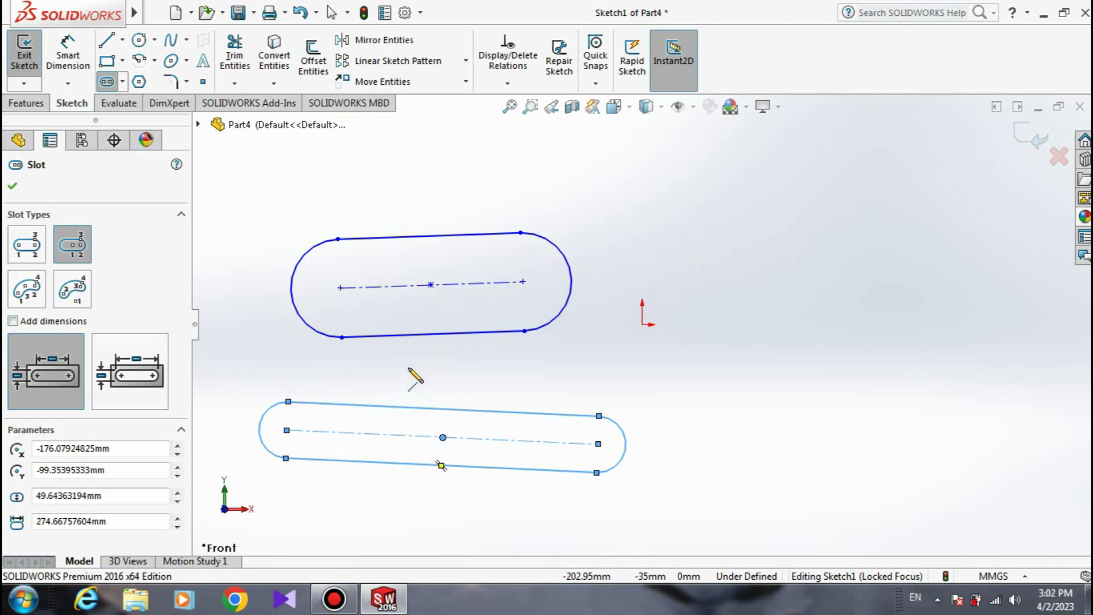
- Sketch a 3 point arc slot right of the origin, with radius about 144 mm, angle about 73 degrees and width about 49 mm
left_click(36, 301)
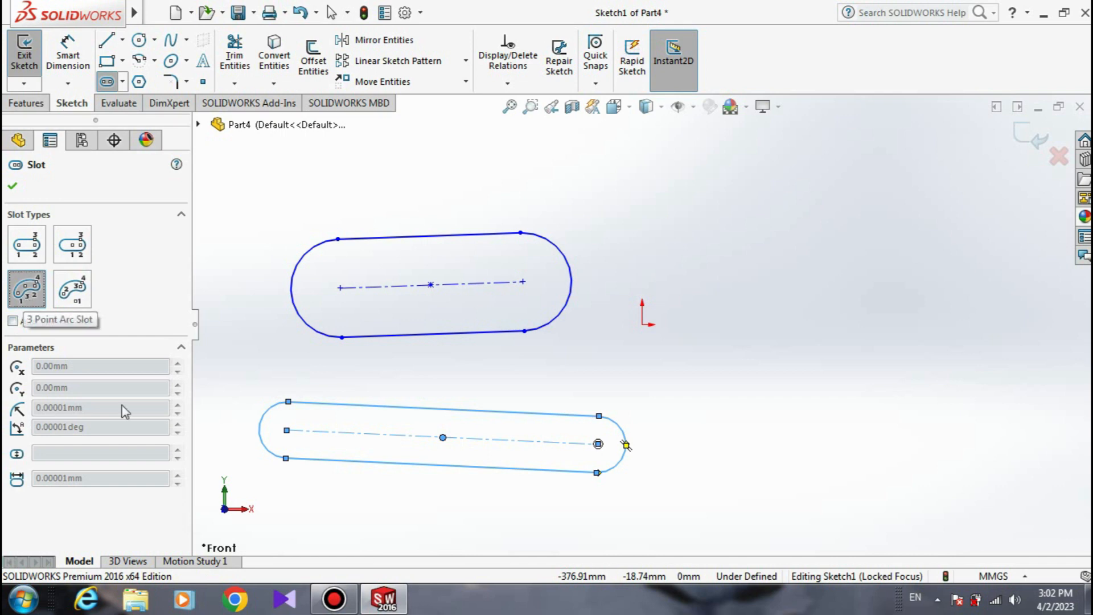
left_click(764, 331)
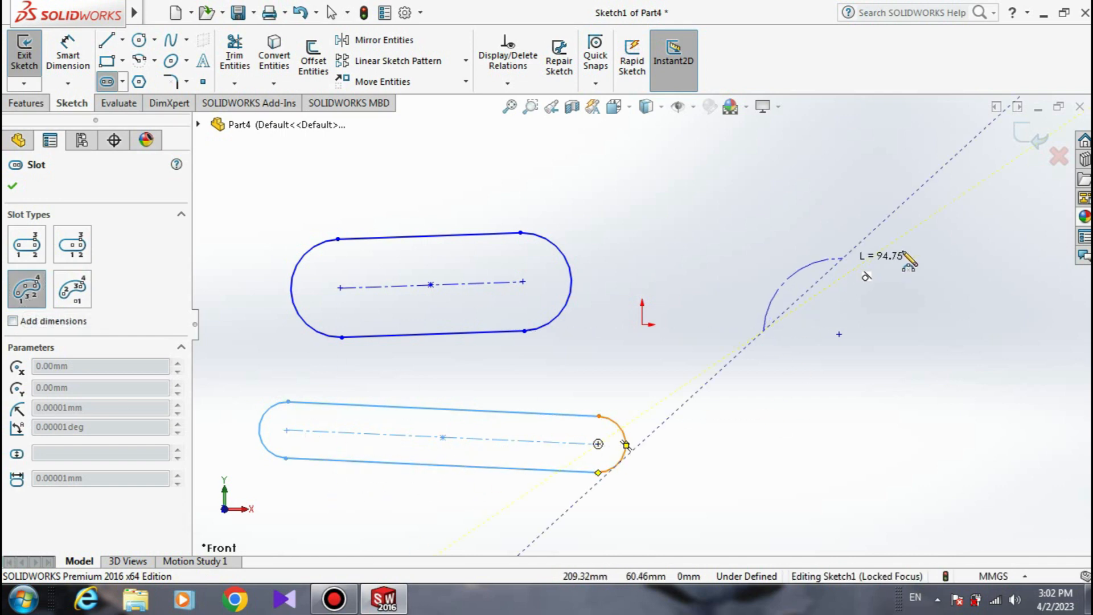
left_click(930, 233)
left_click(867, 243)
left_click(848, 288)
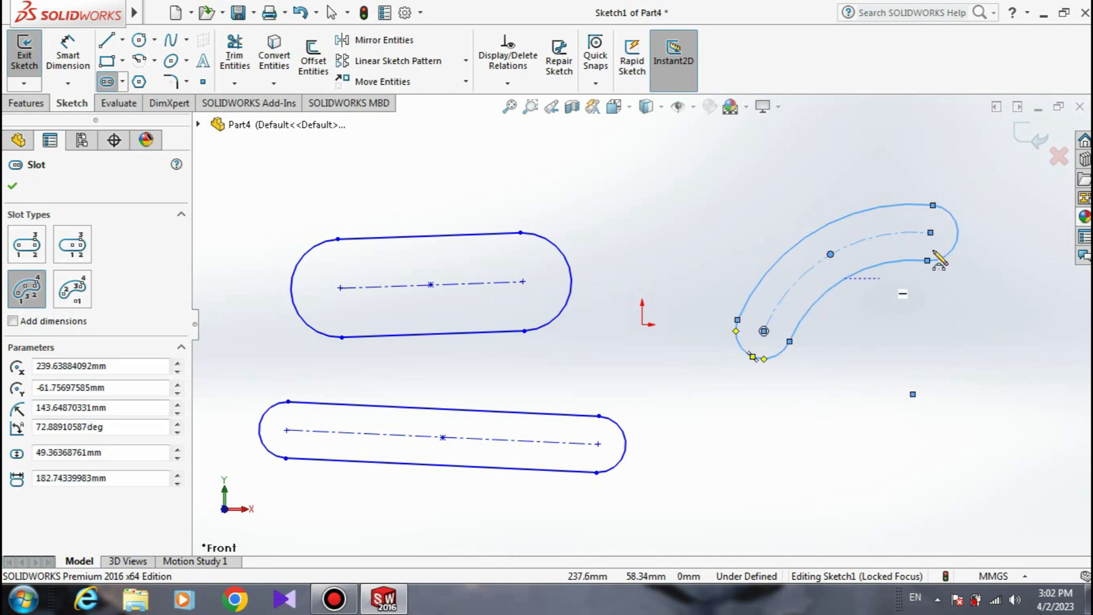
- Try a centerpoint arc slot below the 3 point arc slot, with radius about 114 mm and angle about 108 degrees, and undo it
left_click(73, 289)
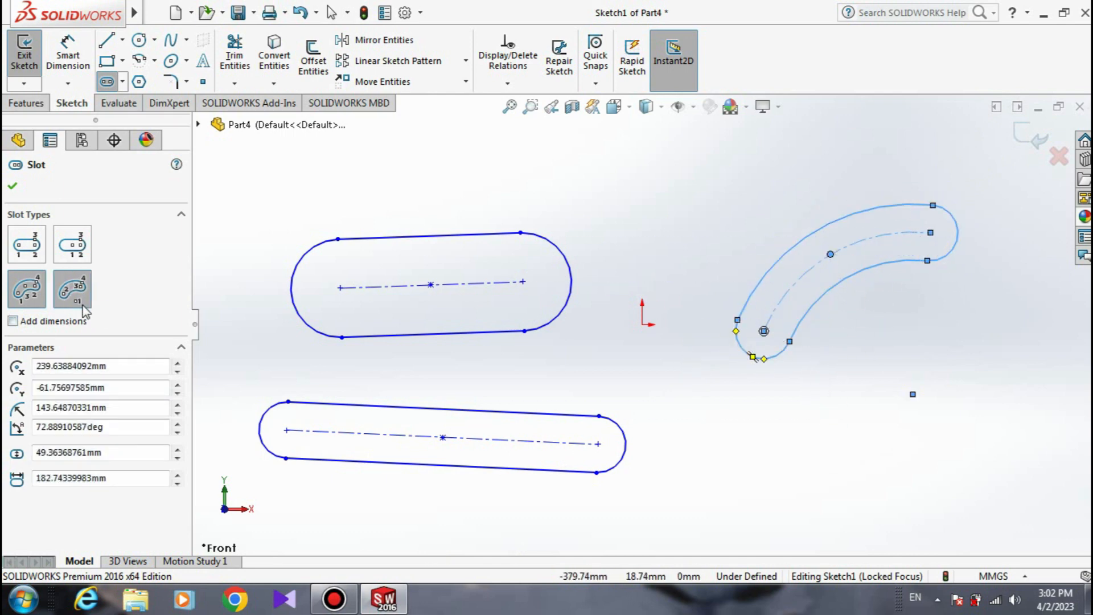
left_click(780, 501)
left_click(852, 394)
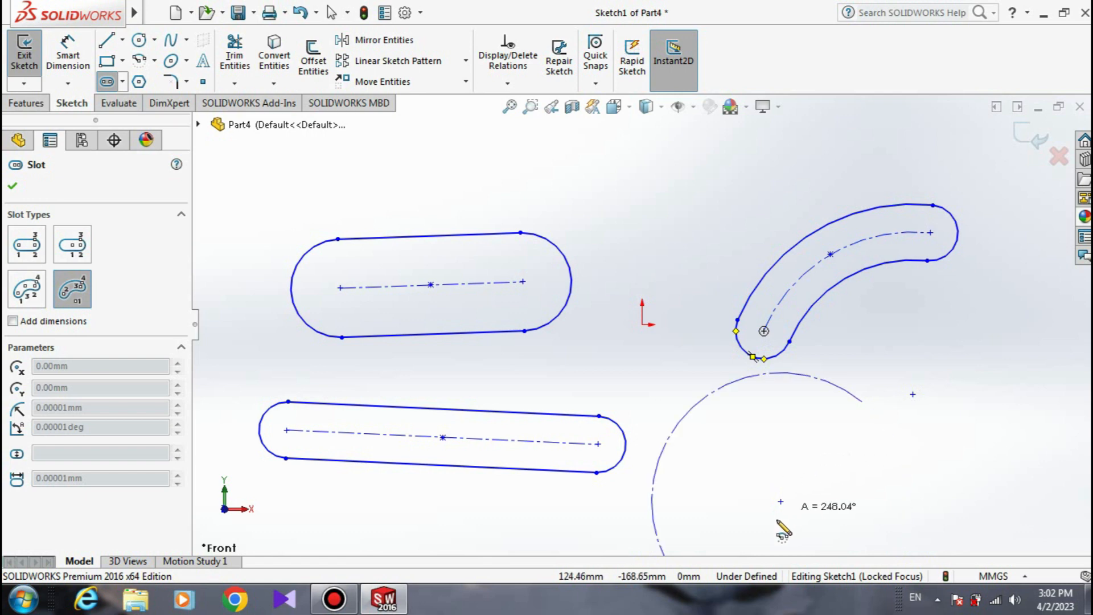
left_click(721, 477)
left_click(739, 407)
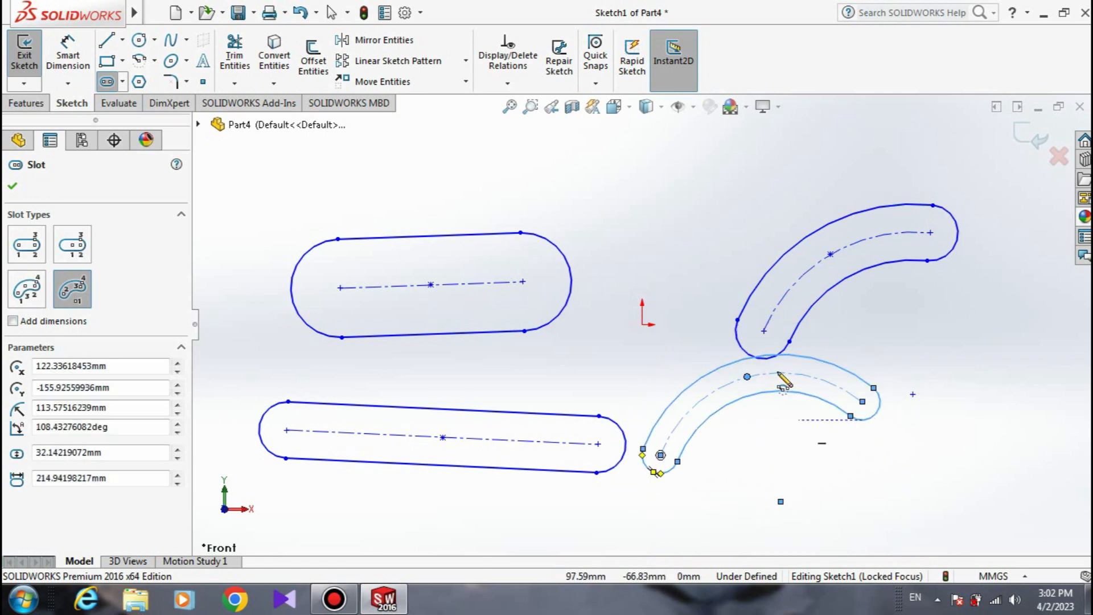
key("ctrl+z")
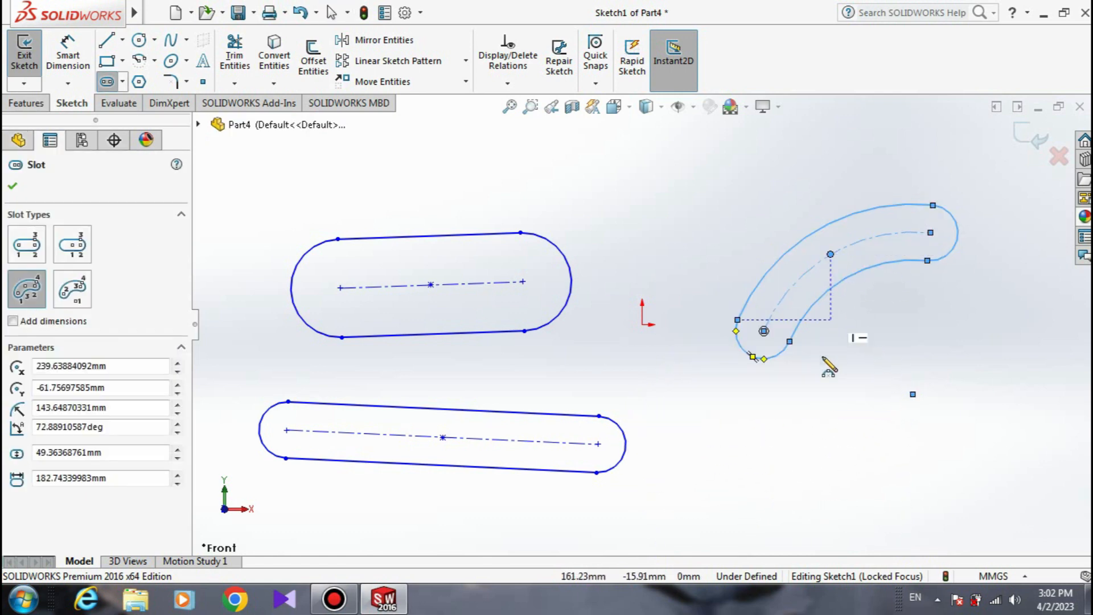
- Sketch a centerpoint arc slot below the 3 point arc slot, with radius about 114 mm, angle about 108 degrees and width about 32 mm
left_click(72, 289)
left_click(781, 501)
left_click(863, 400)
left_click(719, 478)
left_click(735, 404)
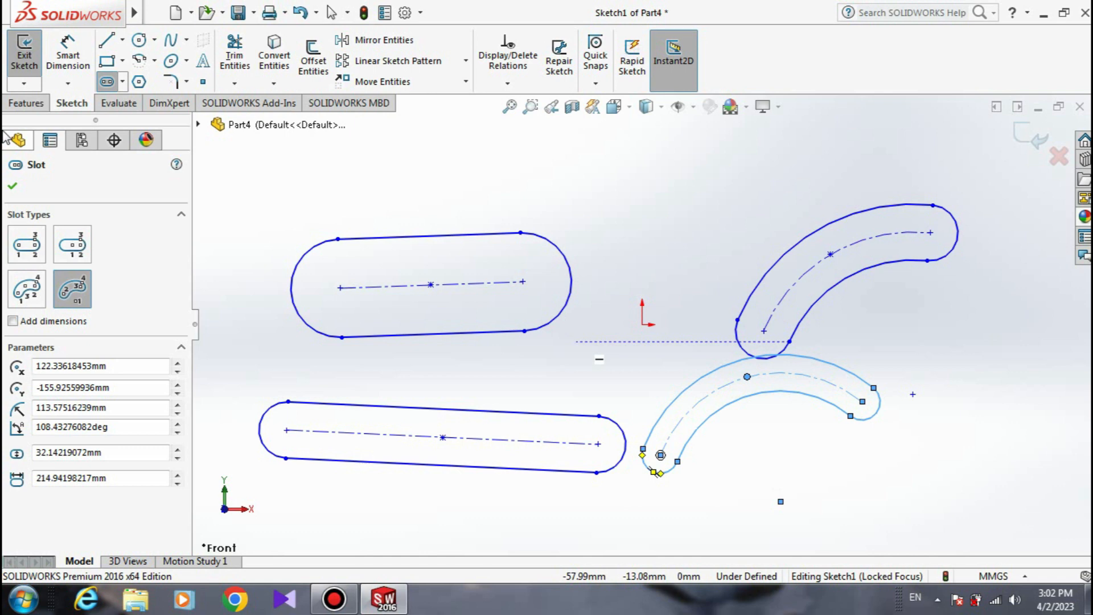
left_click(9, 190)
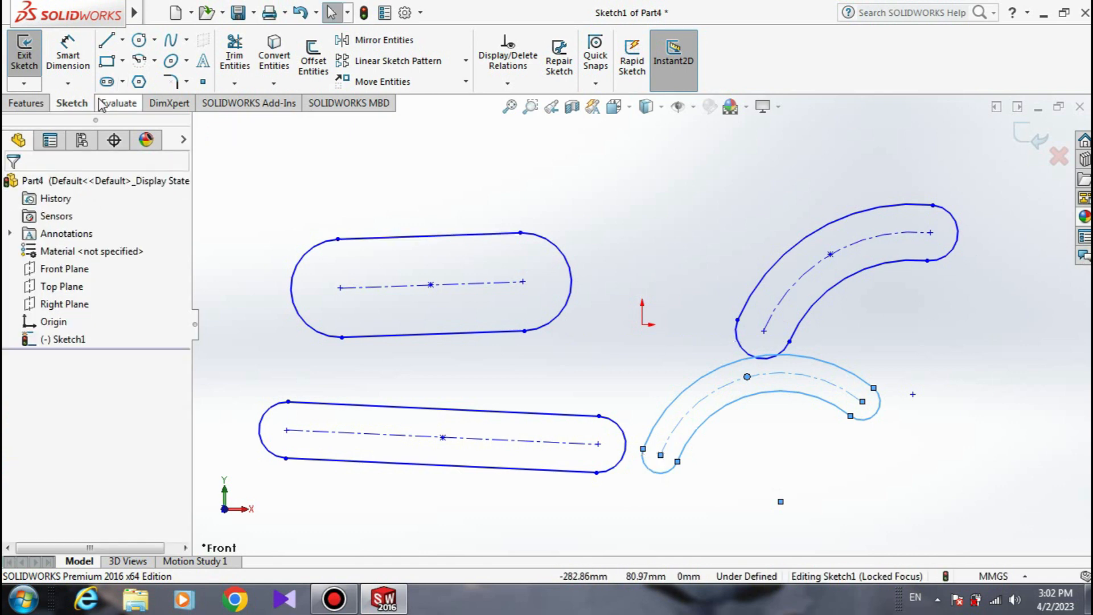
- Delete all four slots from the sketch
mouse_move(134, 12)
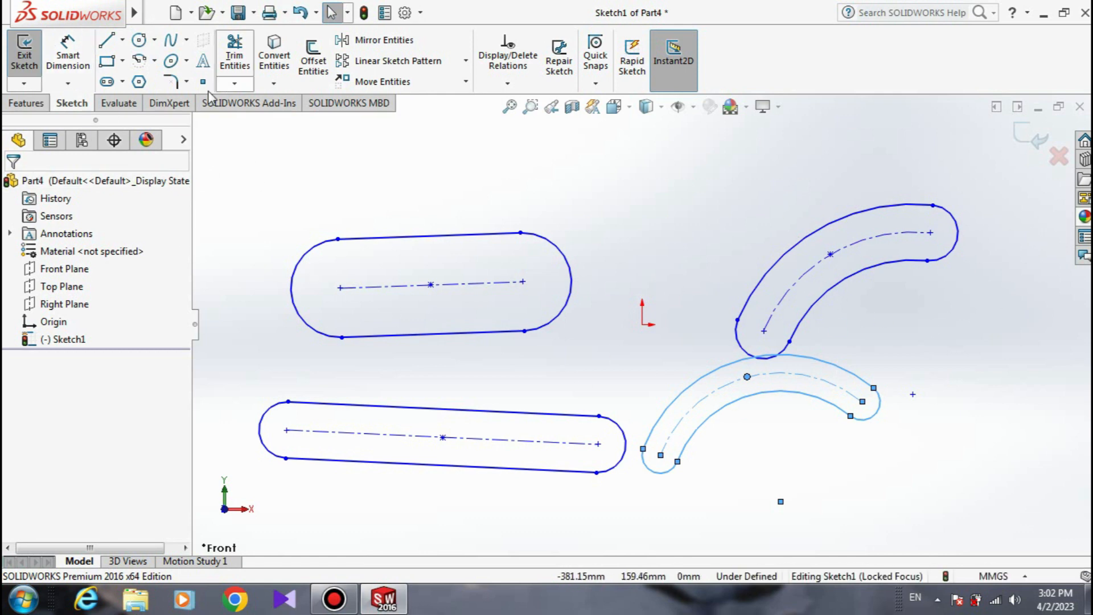
mouse_move(1010, 176)
left_mouse_down()
mouse_move(241, 555)
mouse_move(63, 563)
left_mouse_up()
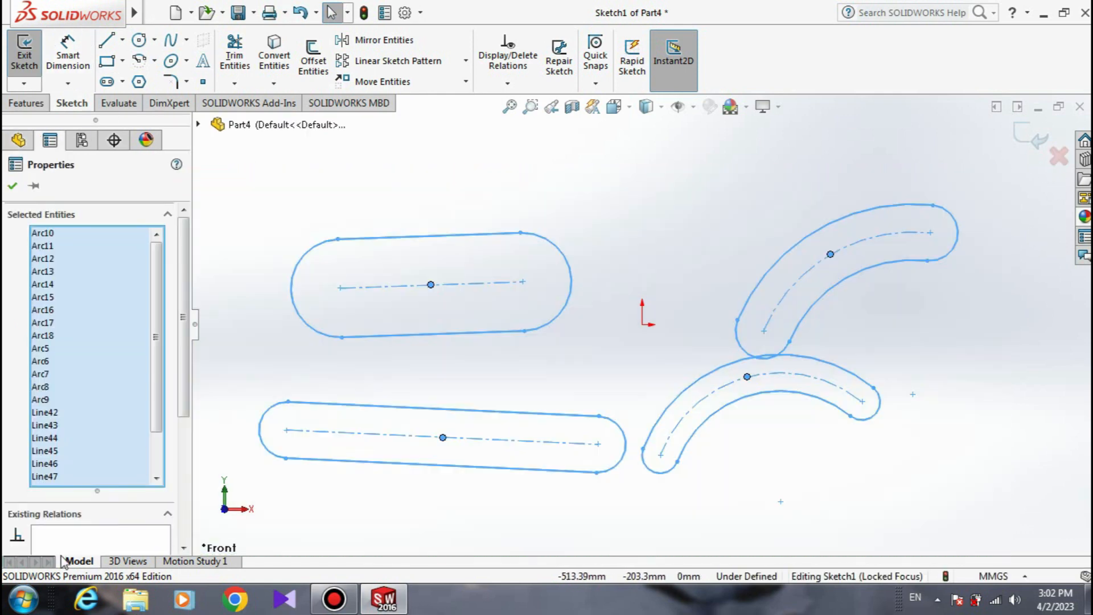
key("Delete")
left_click(183, 10)
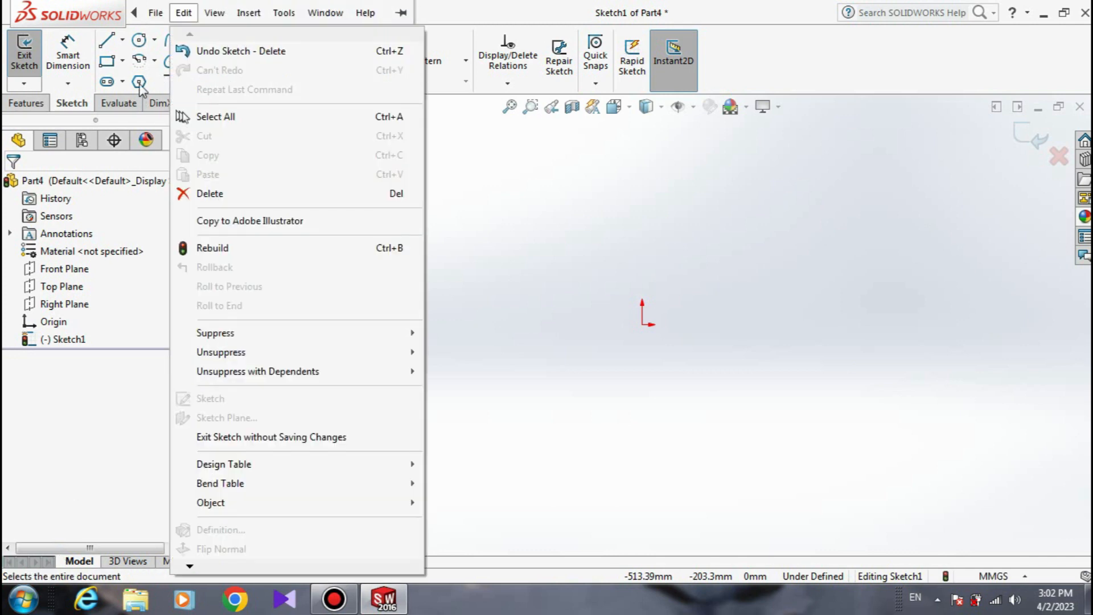
- Sketch a polygon up and left of the origin around an inscribed circle about 195 mm in diameter, and raise it to 14 sides
left_click(140, 84)
mouse_move(399, 246)
left_mouse_down()
mouse_move(476, 341)
mouse_move(415, 381)
mouse_move(455, 355)
left_mouse_up()
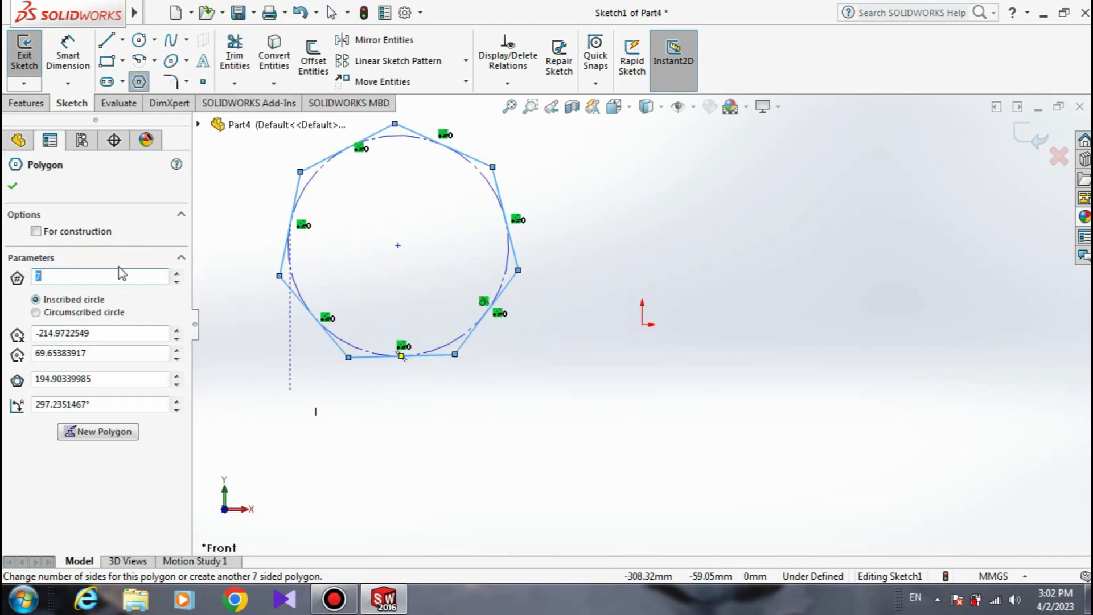
left_click(176, 272)
left_click(176, 272)
left_click(177, 273)
left_click(177, 272)
left_click(177, 272)
left_click(176, 272)
left_click(176, 272)
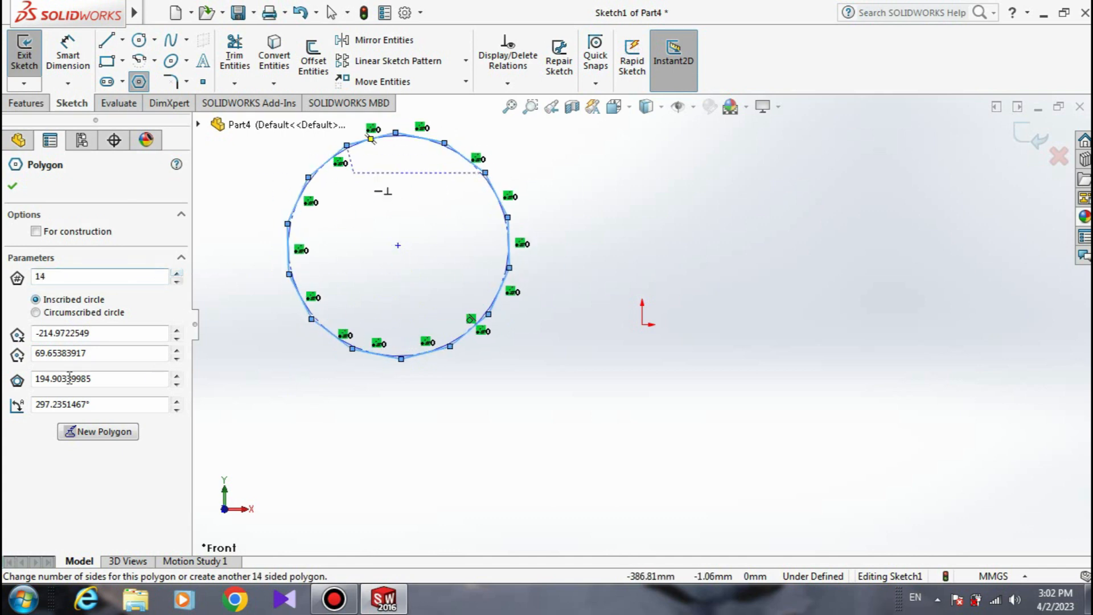
- Reduce the polygon to 6 sides and accept it
left_click(178, 281)
left_click(177, 280)
left_click(178, 281)
left_click(177, 281)
left_click(178, 280)
left_click(177, 280)
left_click(178, 281)
left_click(178, 281)
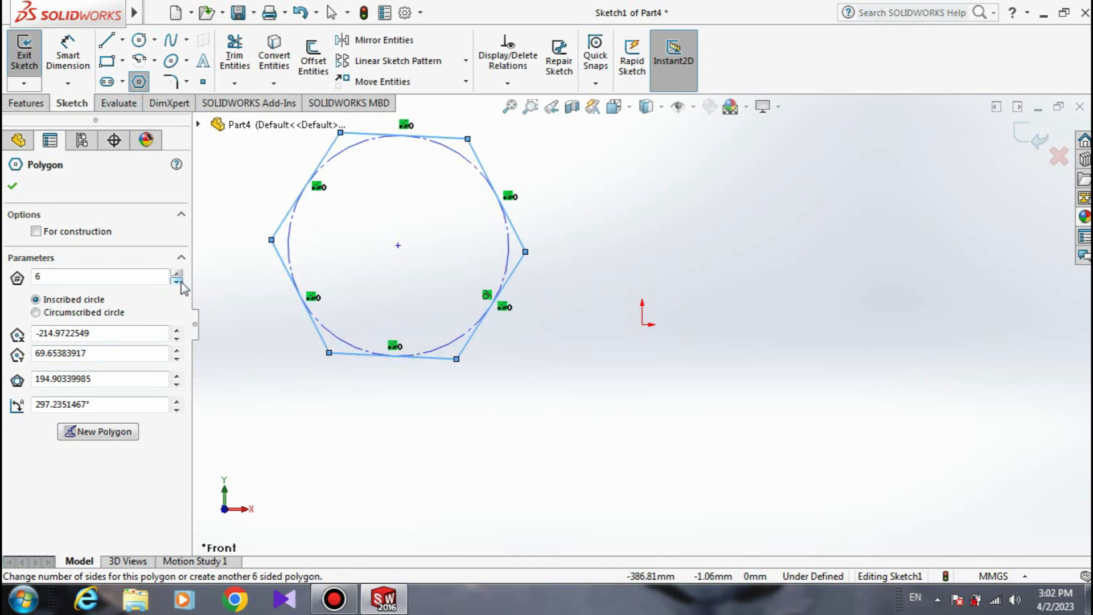
left_click(178, 281)
left_click(178, 280)
left_click(177, 281)
double_click(176, 272)
left_click(176, 273)
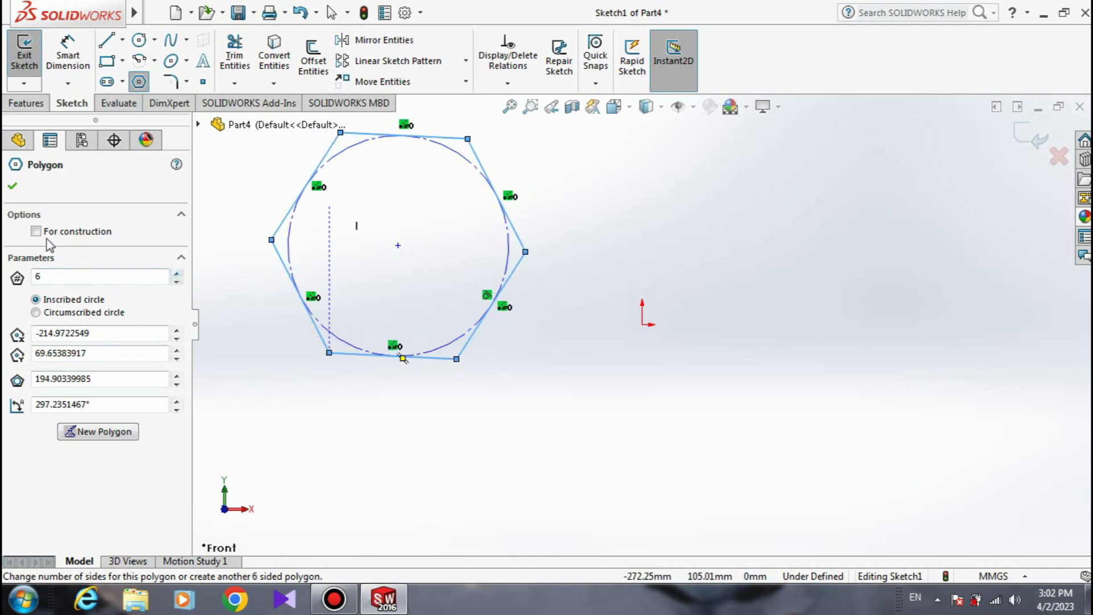
left_click(8, 180)
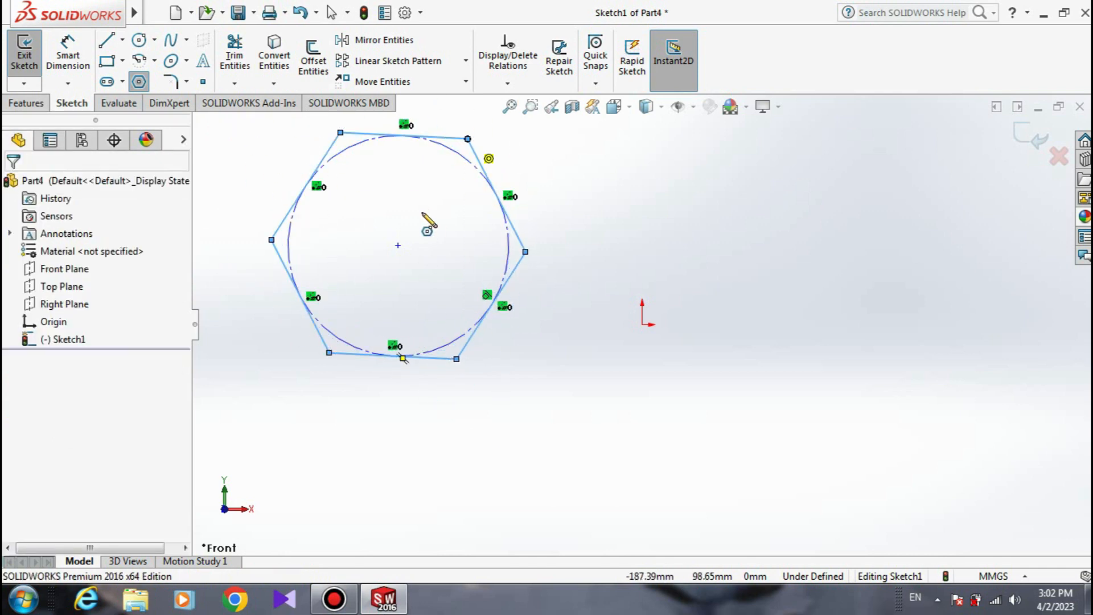
- Raise the polygon's number of sides to 14 again
left_click(177, 272)
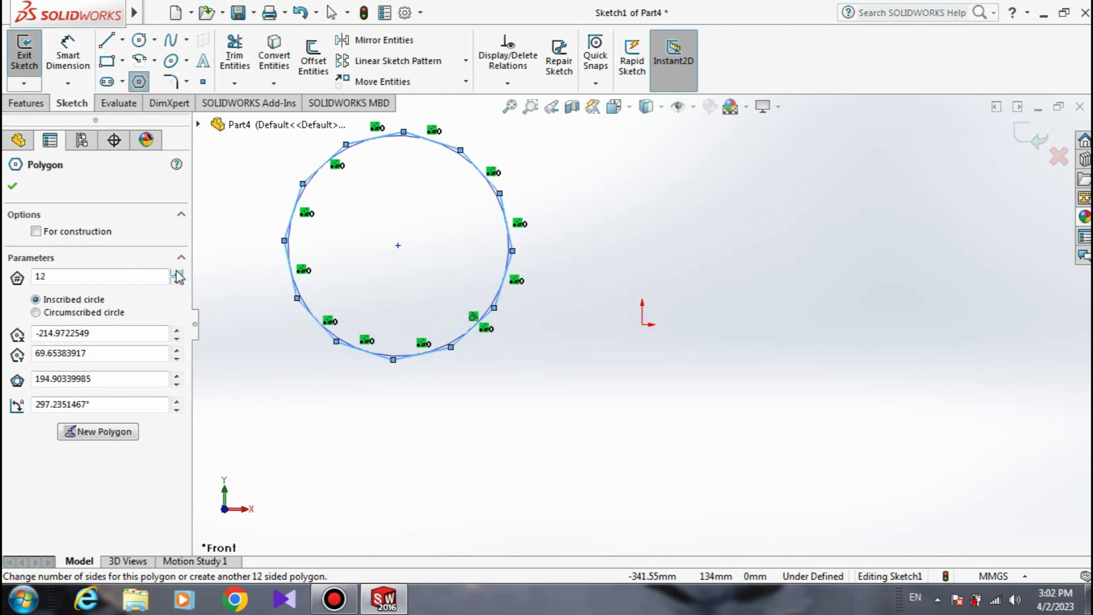
left_click(177, 272)
left_click(177, 273)
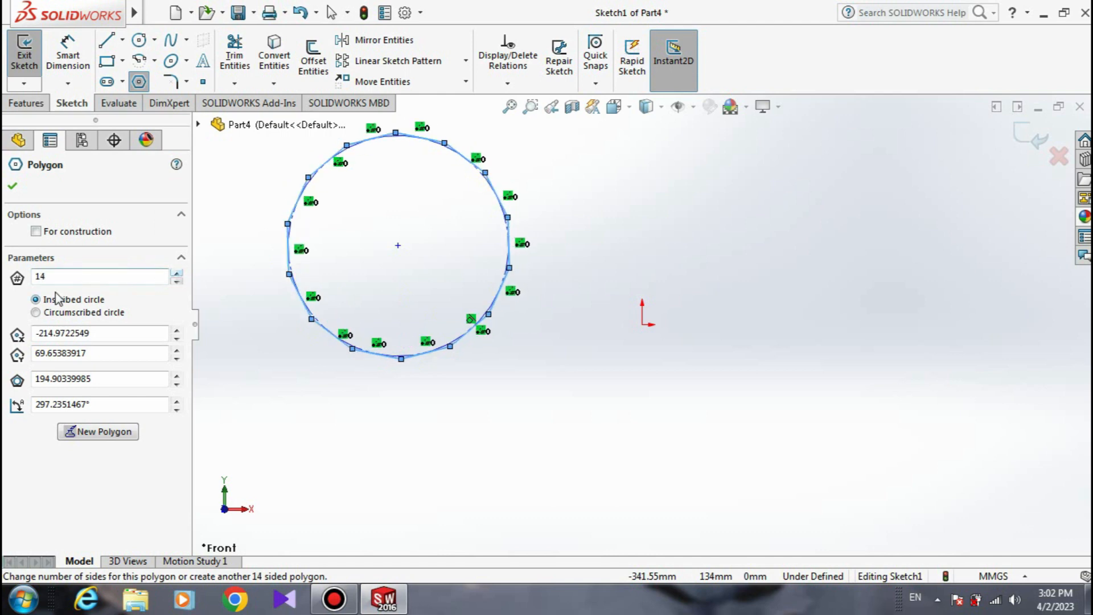
- Lower the polygon's number of sides back to 6, keeping the inscribed circle option, and accept it
left_click(177, 280)
left_click(177, 280)
left_click(177, 280)
left_click(177, 280)
left_click(179, 282)
left_click(180, 282)
left_click(180, 282)
left_click(180, 282)
left_click(180, 282)
left_click(180, 281)
left_click(180, 282)
double_click(175, 273)
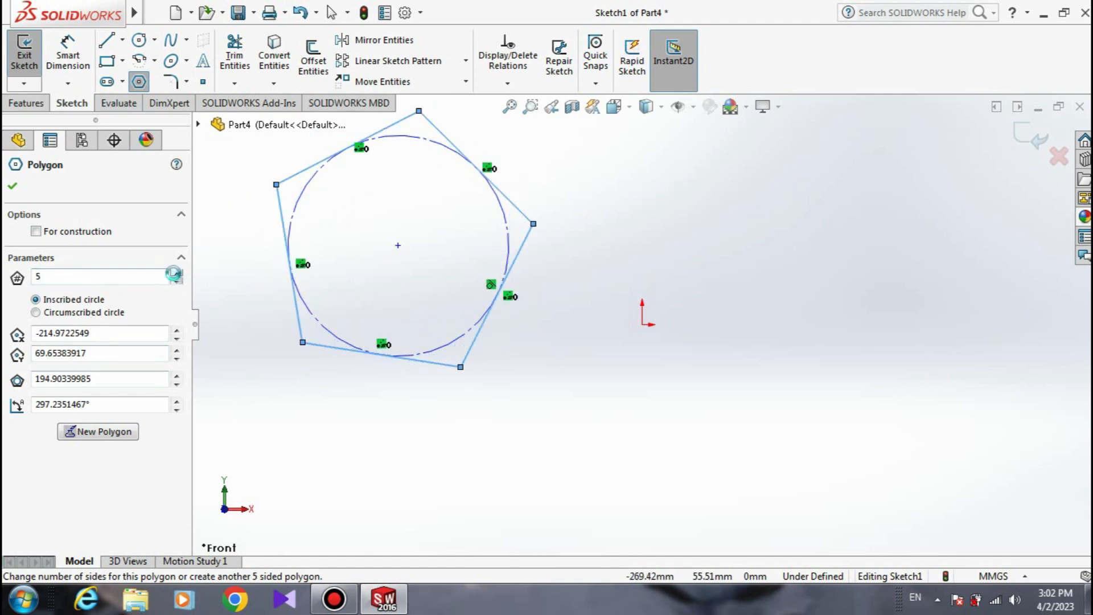
left_click(177, 273)
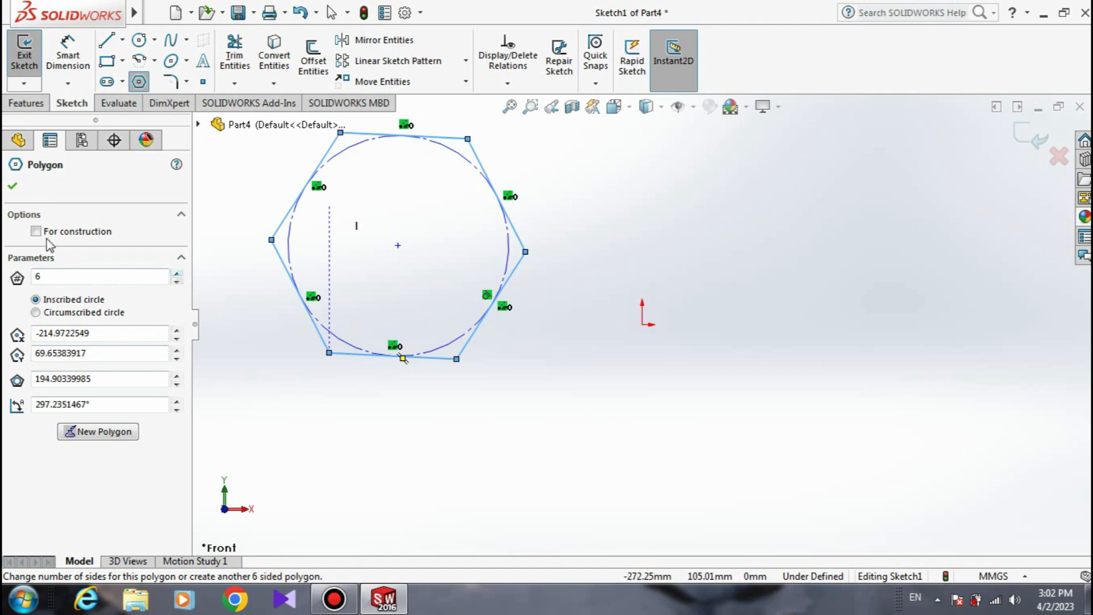
left_click(7, 181)
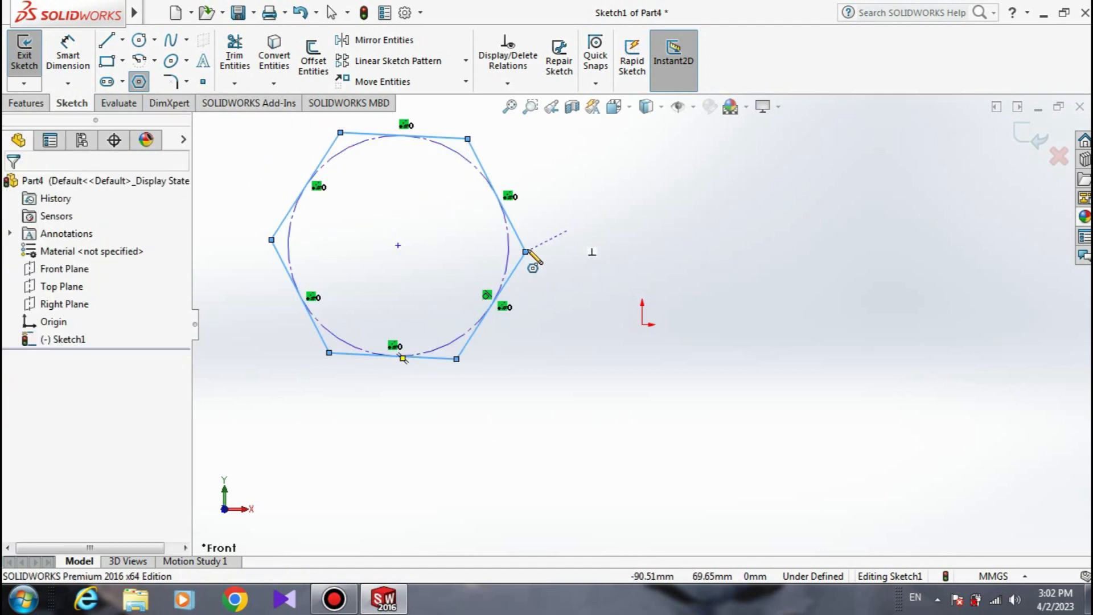
- End the Polygon tool and delete the whole hexagon with its construction circle
right_click(591, 221)
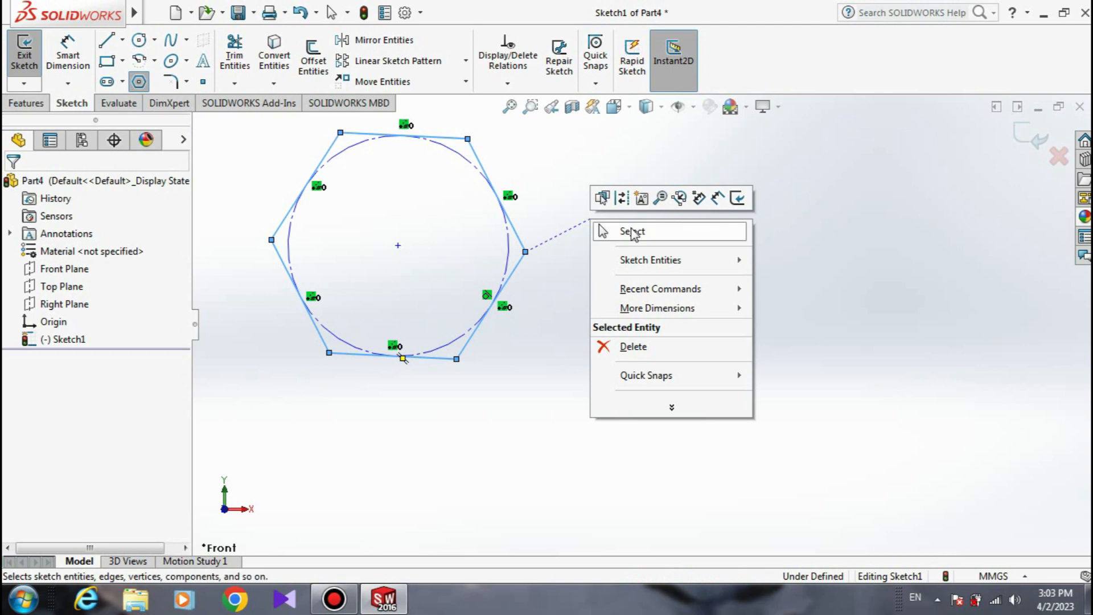
left_click(633, 232)
left_click_drag(670, 135, 164, 470)
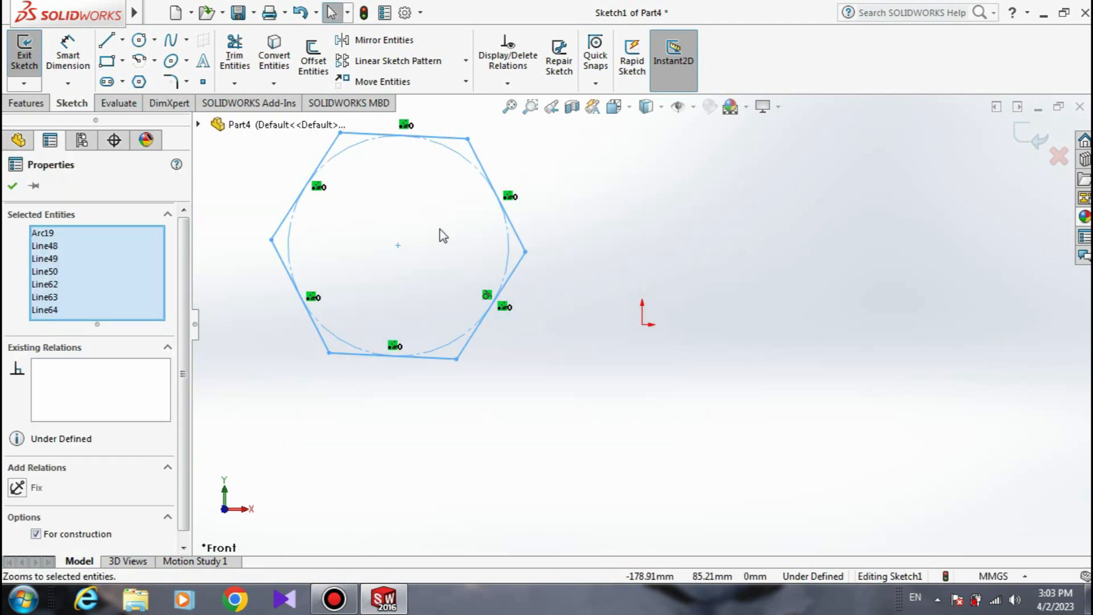
key("Delete")
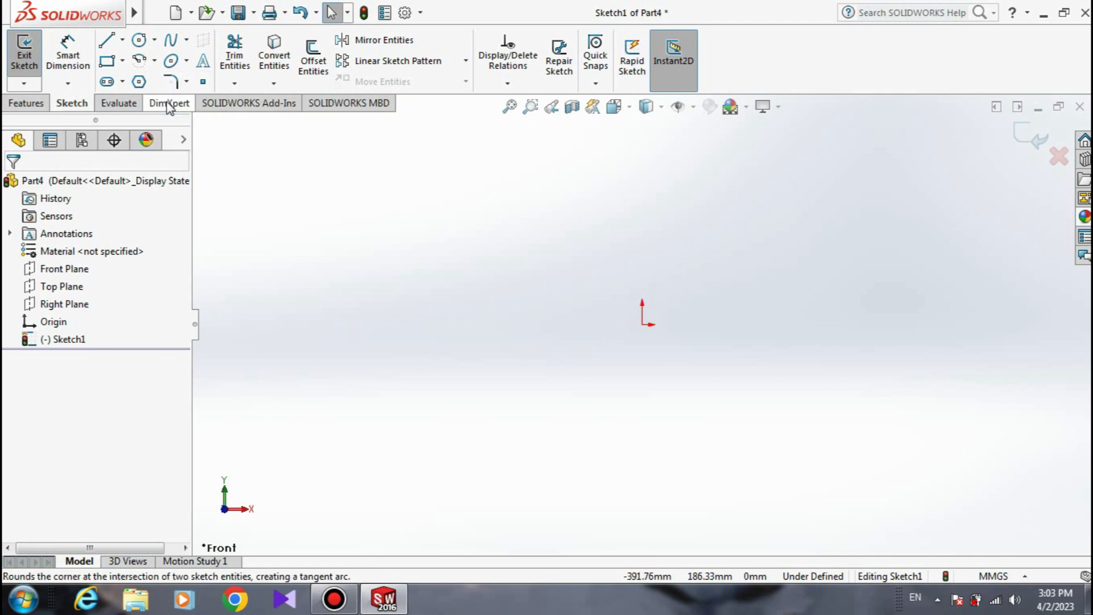
- Try a vertical line left of the origin with a horizontal line running from its upper end
left_click(106, 41)
key("alt+i")
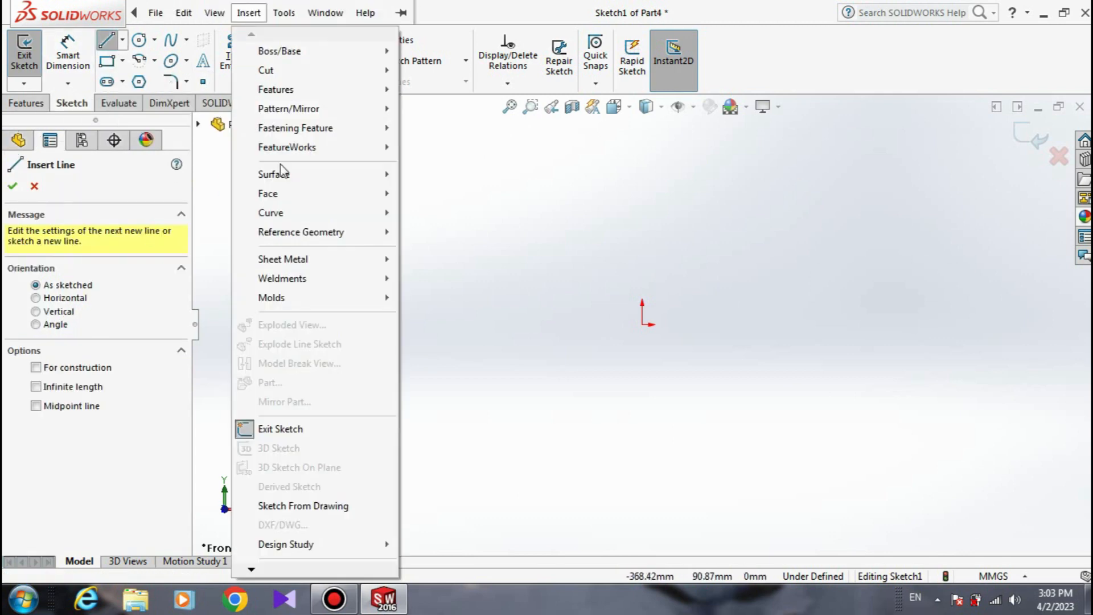
left_click(574, 381)
left_click(575, 217)
left_click(713, 217)
right_click(778, 261)
left_click(783, 263)
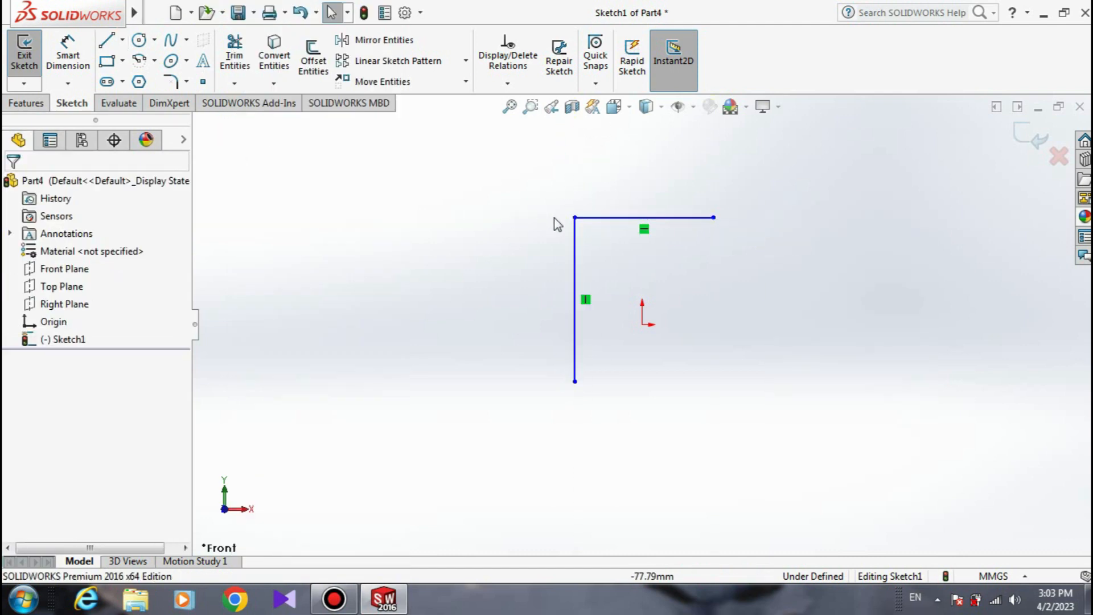
- Sketch an open right-angle corner around the origin, with a vertical line up and a horizontal line to the right from its upper end
left_click(574, 381)
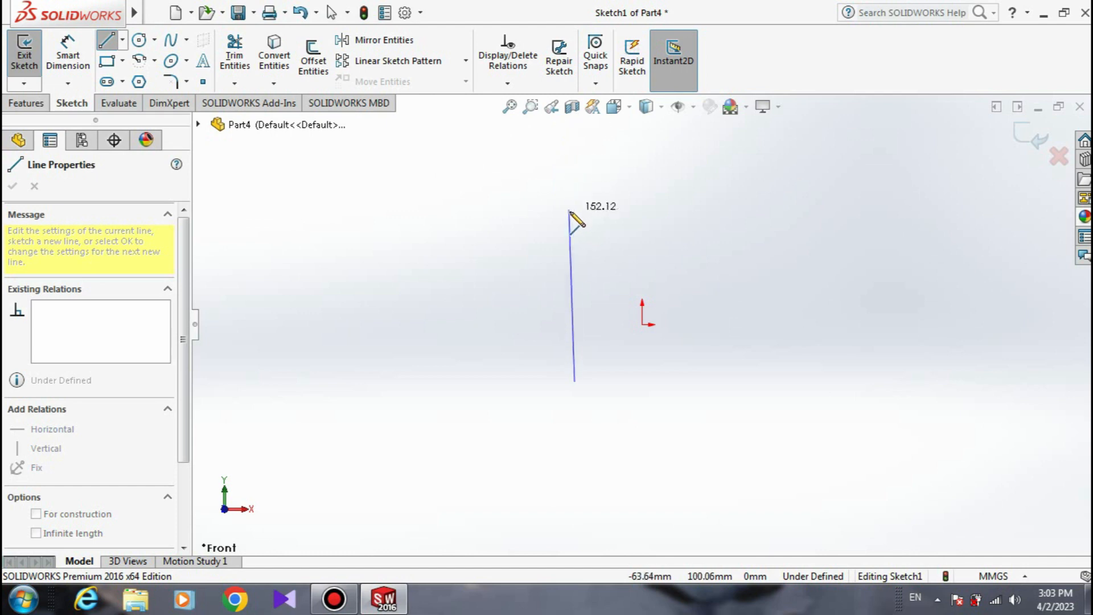
left_click(575, 217)
left_click(714, 217)
right_click(811, 261)
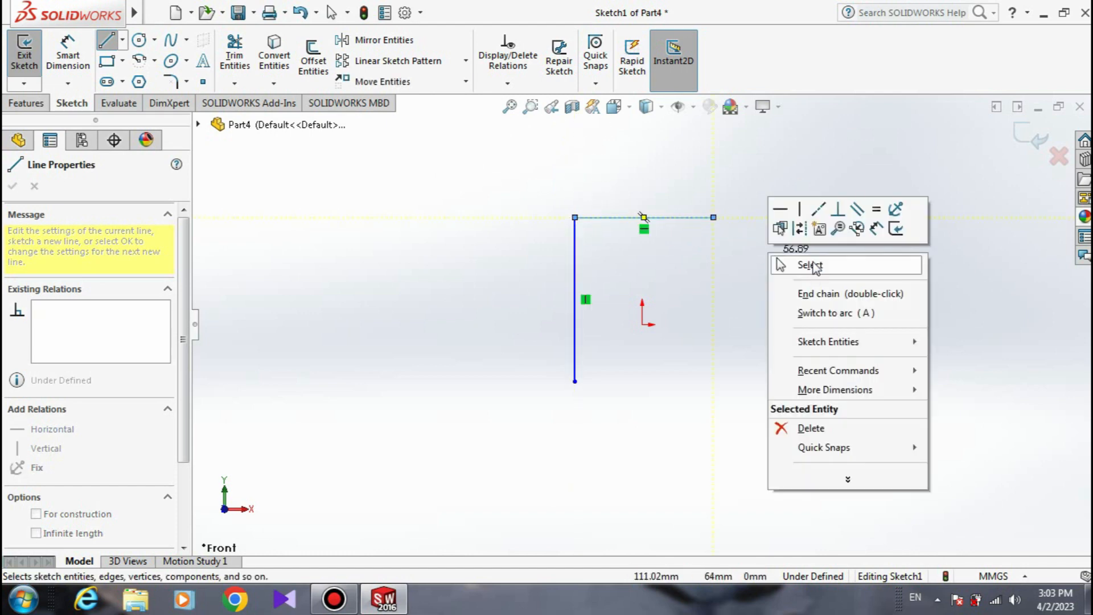
left_click(816, 263)
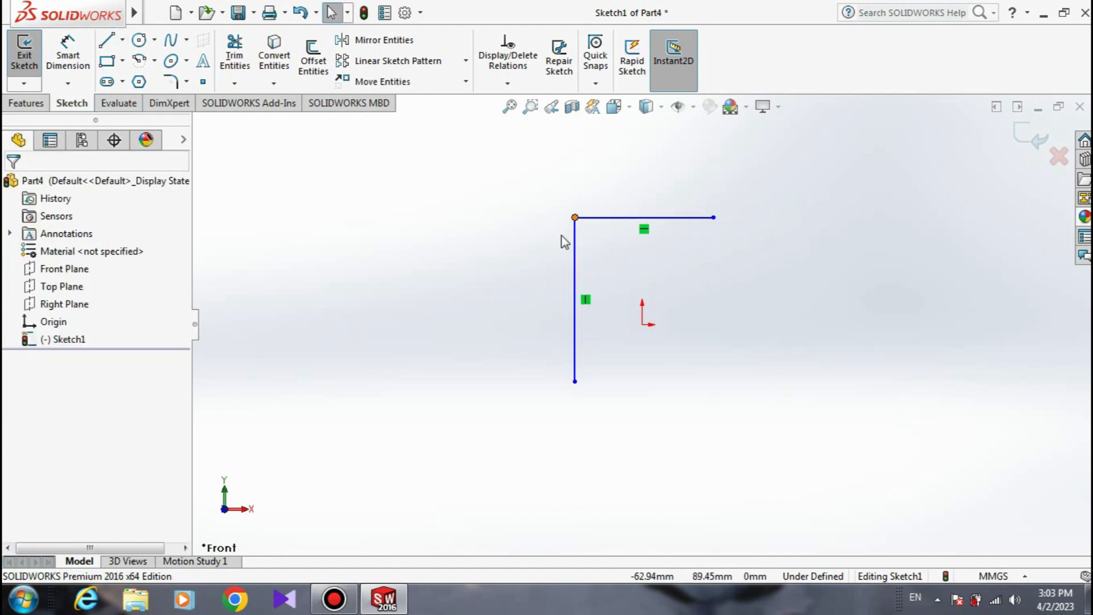
- Round the corner between the vertical and horizontal lines with a 40 mm sketch fillet
left_click(169, 81)
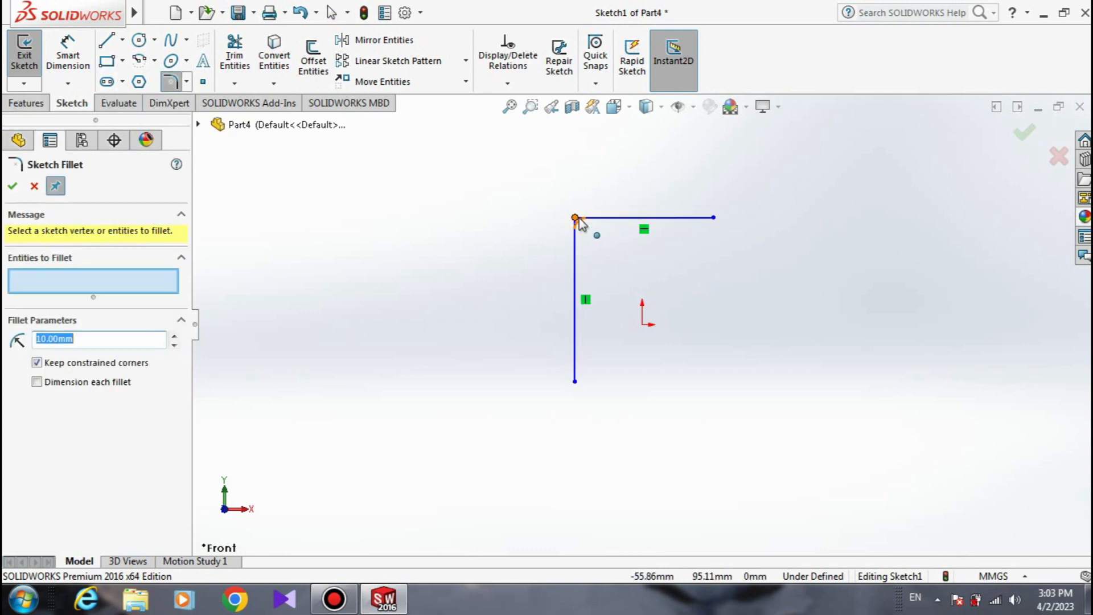
left_click(576, 218)
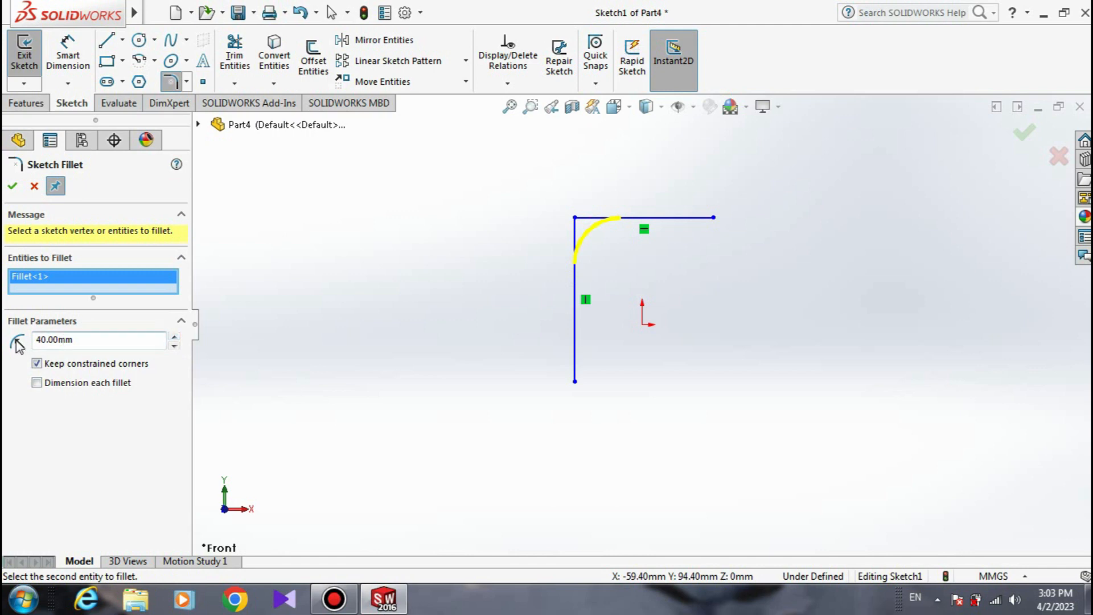
left_click(12, 186)
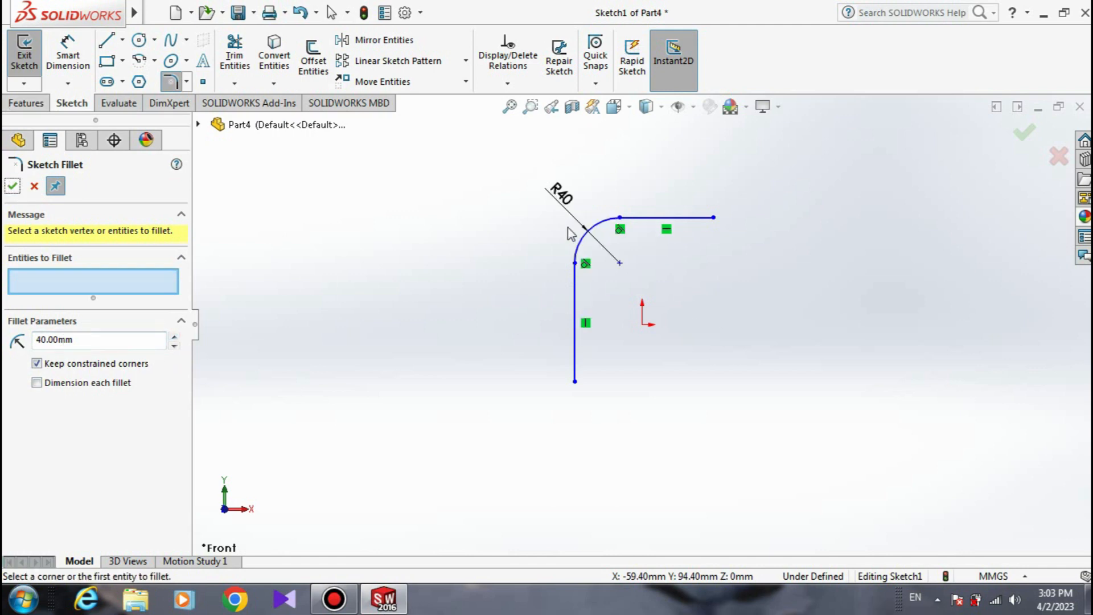
left_click(12, 185)
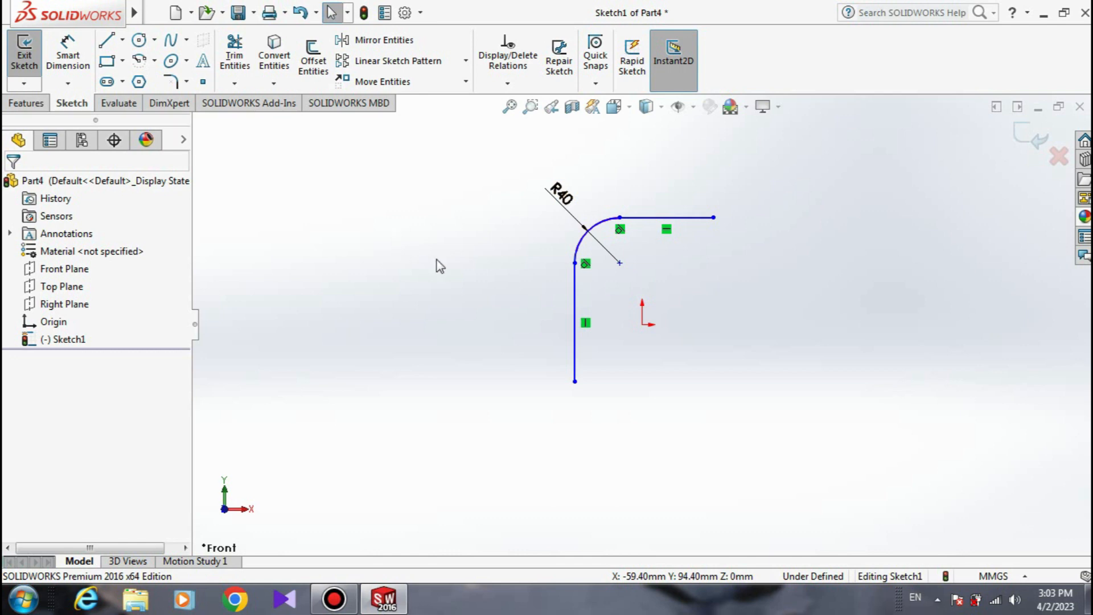
left_click(338, 595)
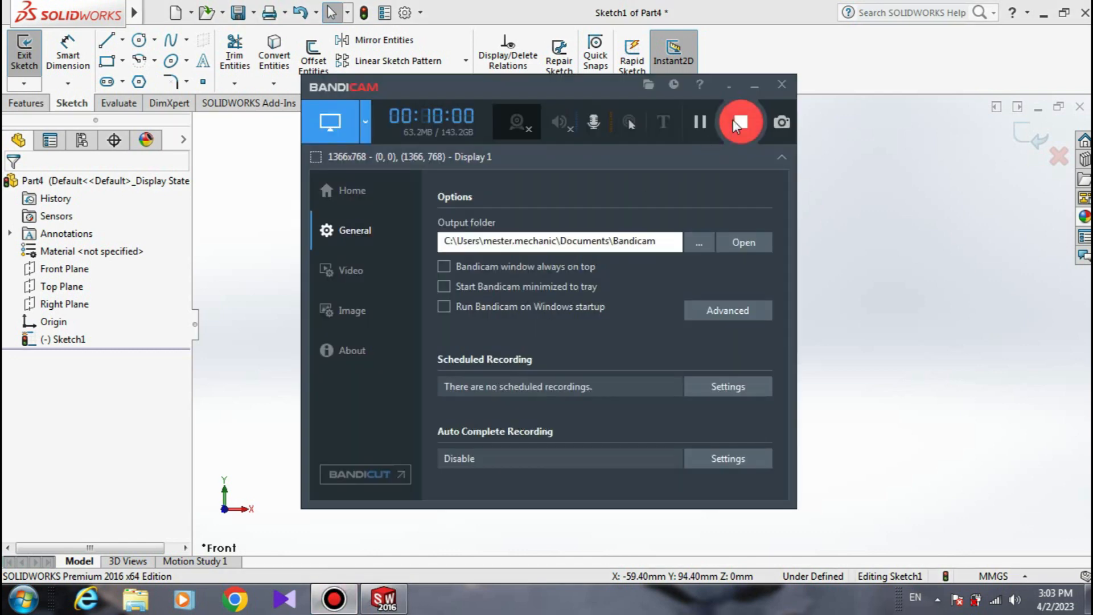